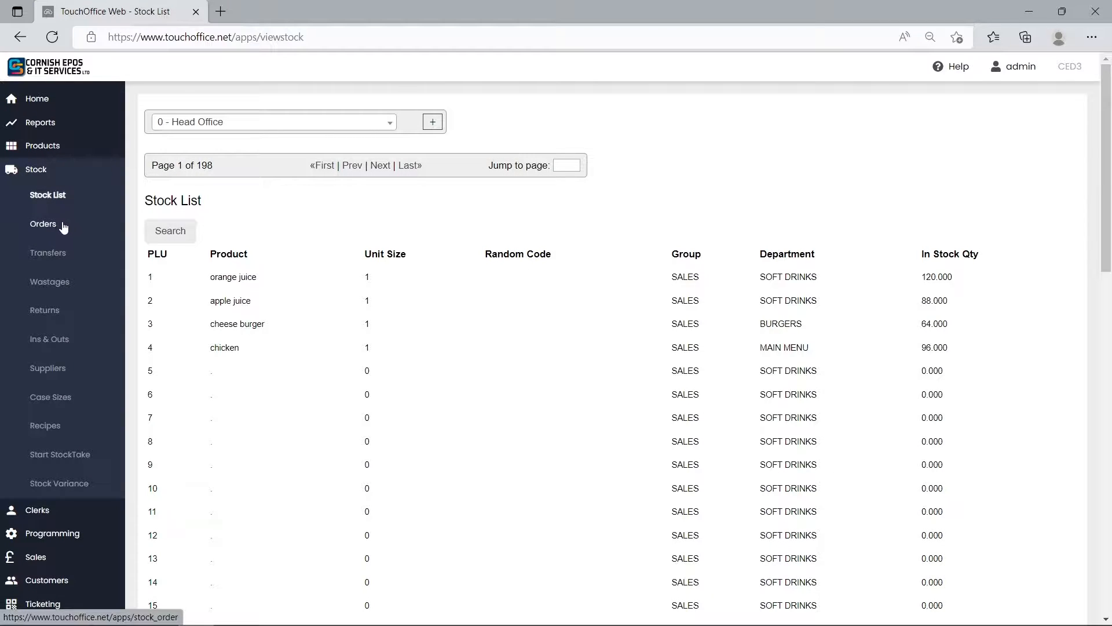
Open the stock orders for the site "1 - site".
left_click(64, 226)
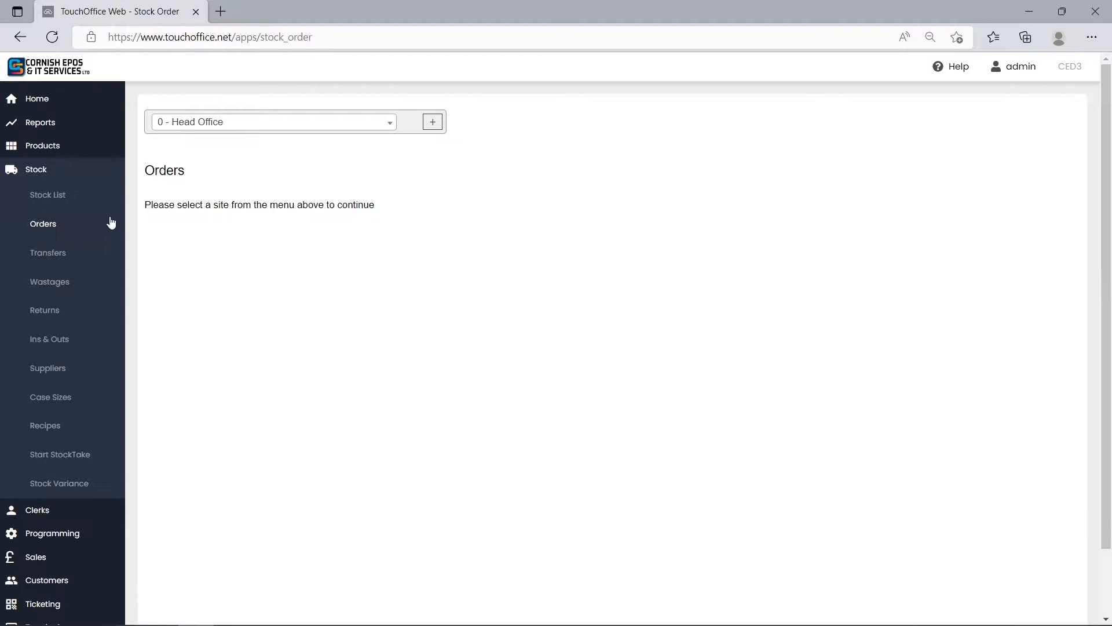
left_click(254, 124)
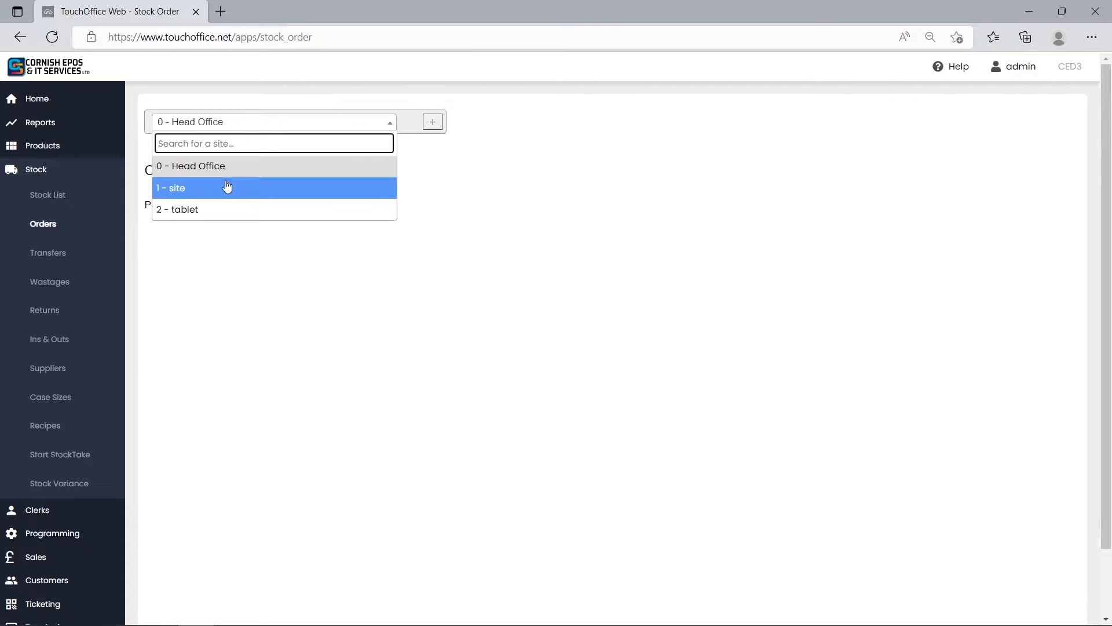
left_click(227, 187)
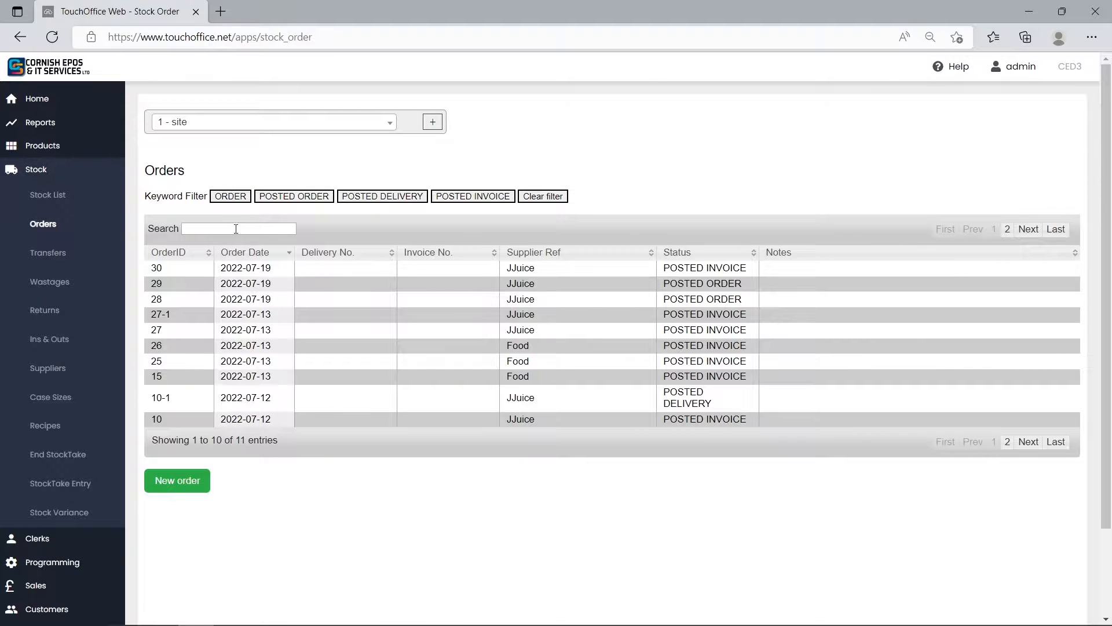
Create a blank new order for the supplier Frank's Food.
left_click(197, 485)
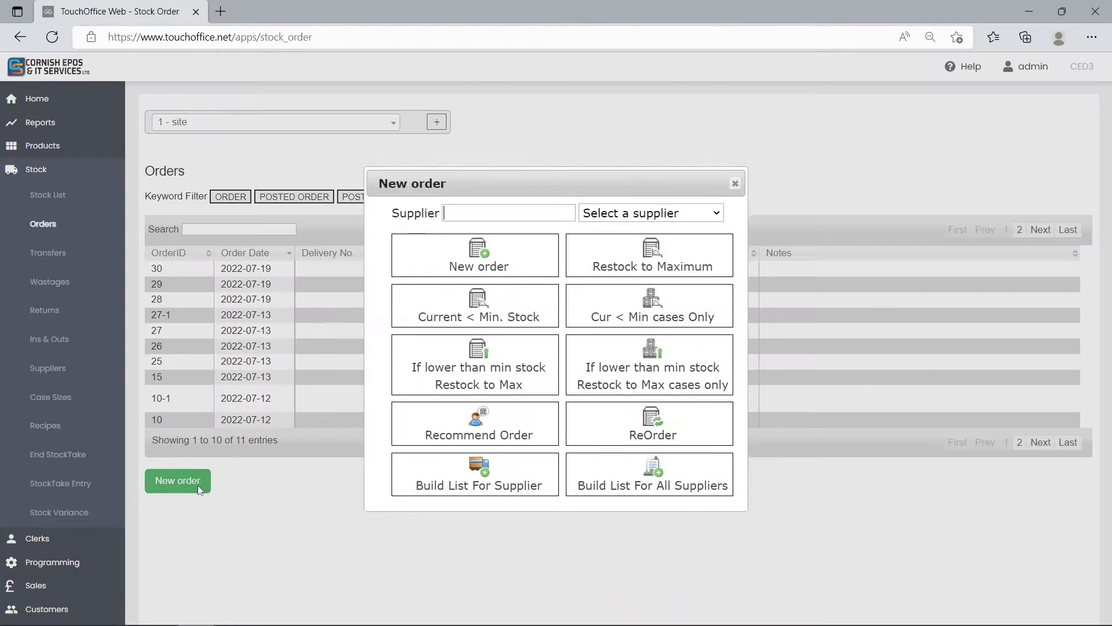
left_click(633, 219)
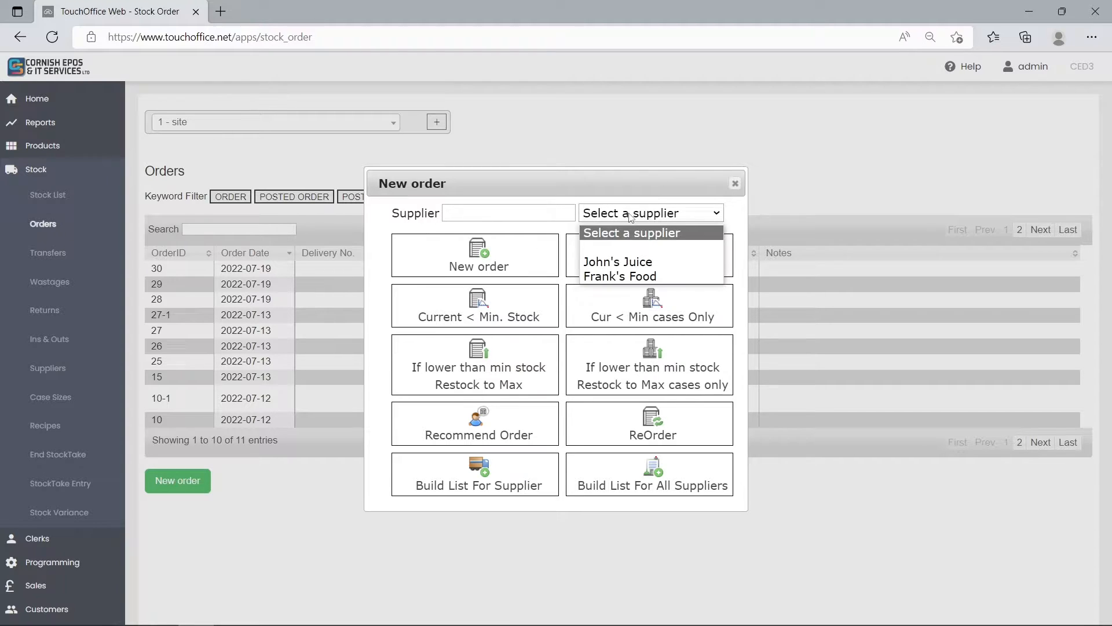
left_click(640, 278)
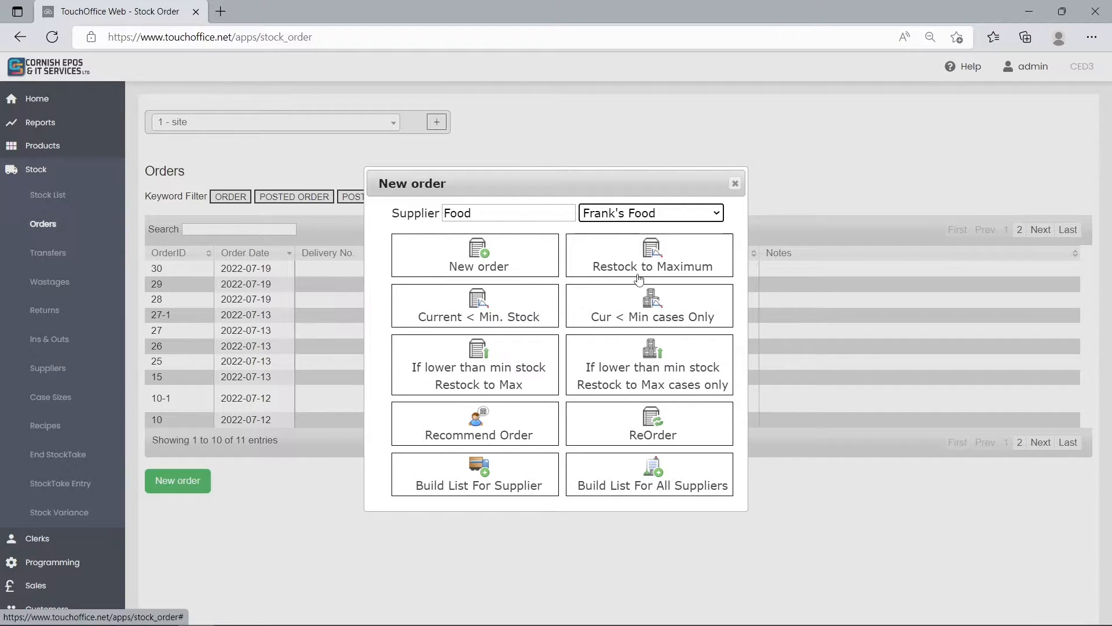
left_click(498, 261)
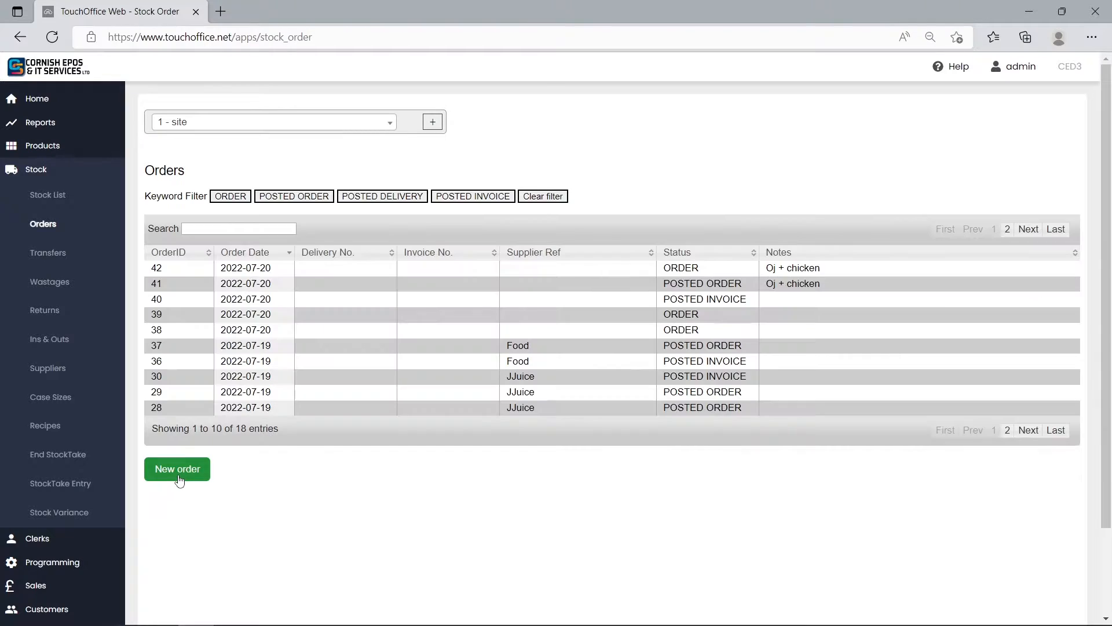
Create a new order without a supplier and turn off filtering of products by supplier.
left_click(179, 475)
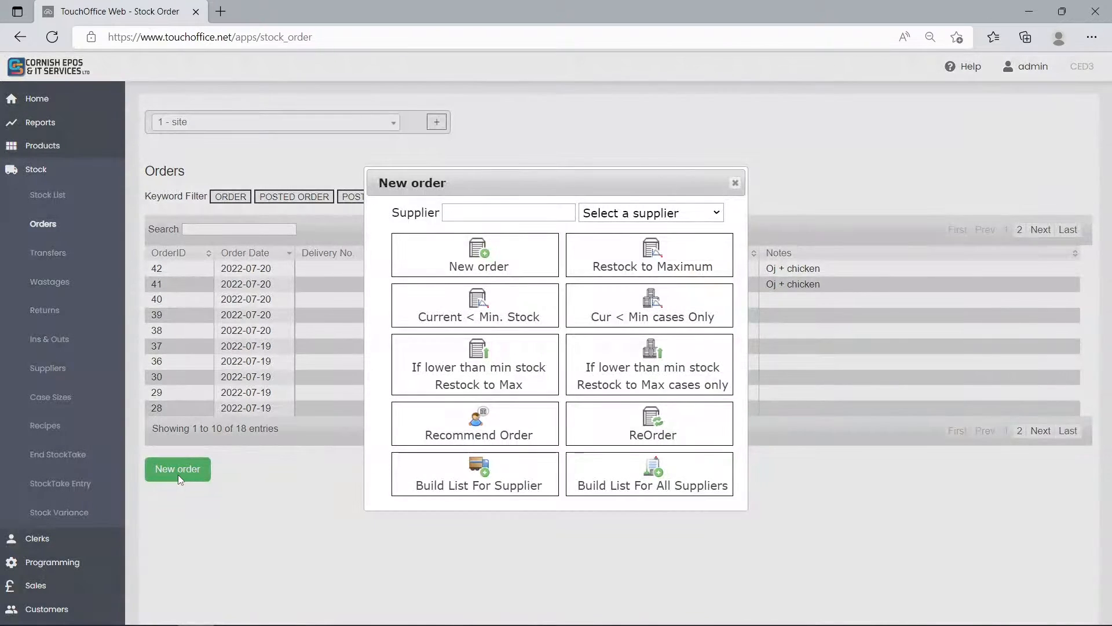
left_click(511, 255)
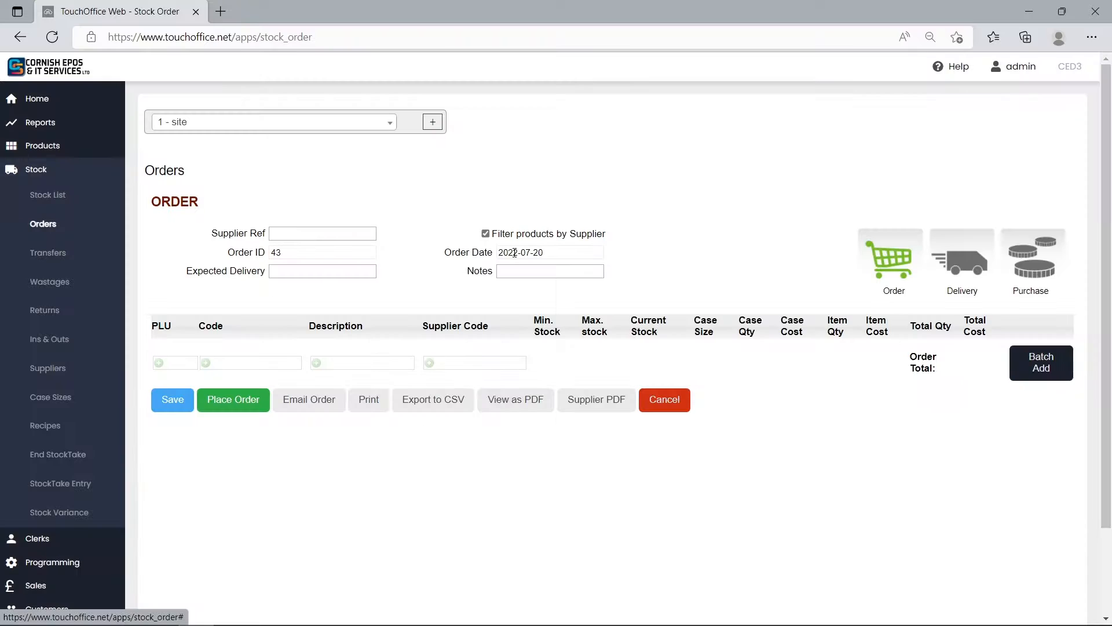
left_click(486, 235)
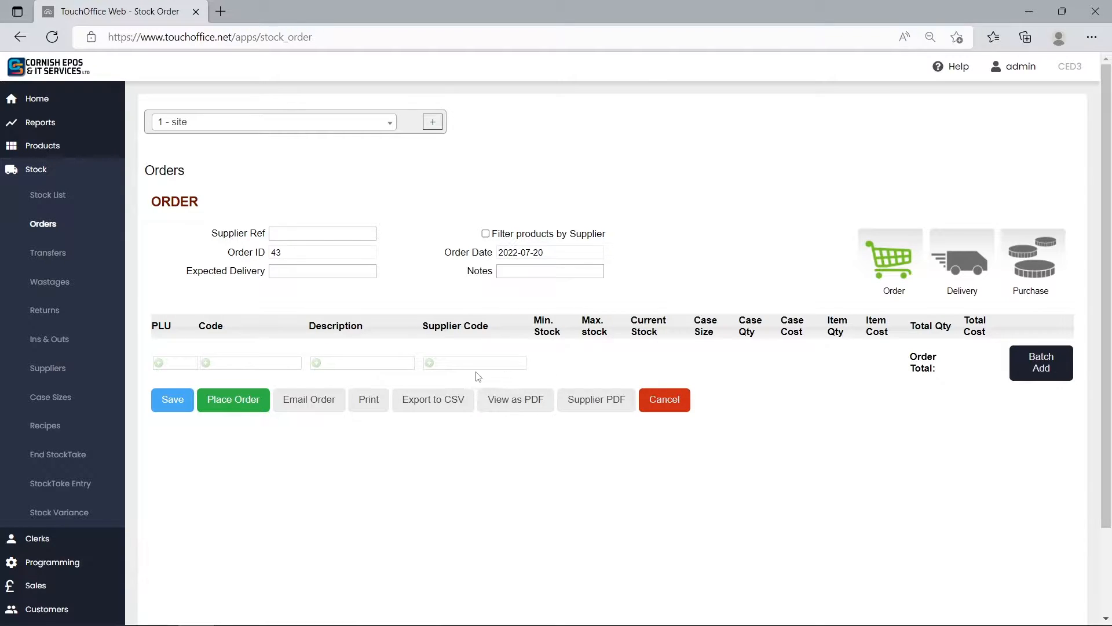
Find "orange" by product description and add orange juice to the order.
left_click(380, 364)
type("orange")
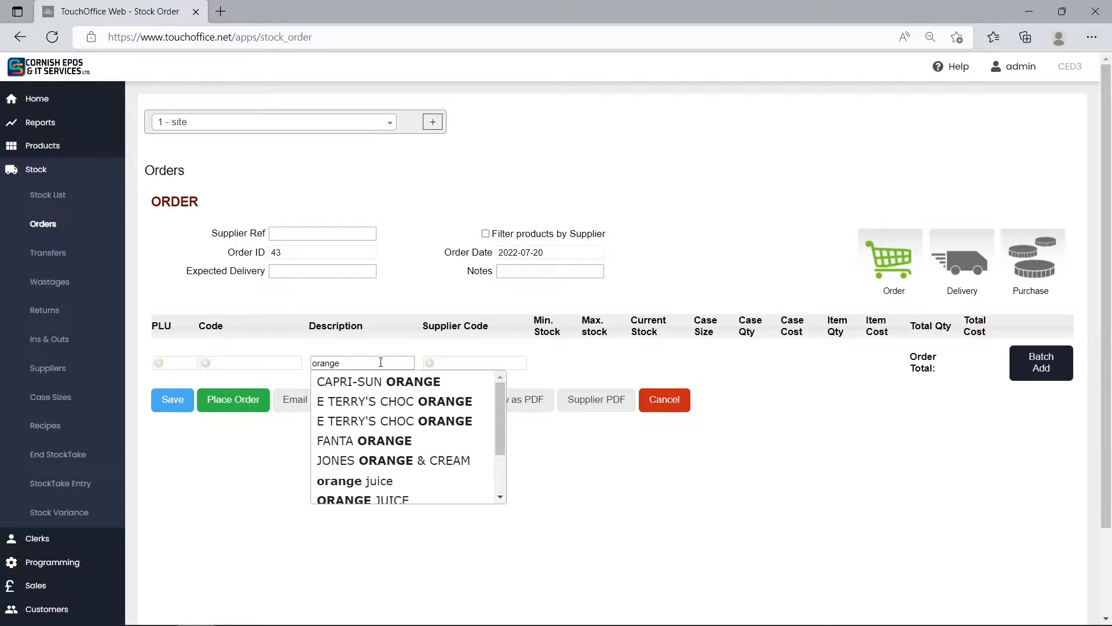
scroll(381, 384, "down", 2)
left_click(373, 443)
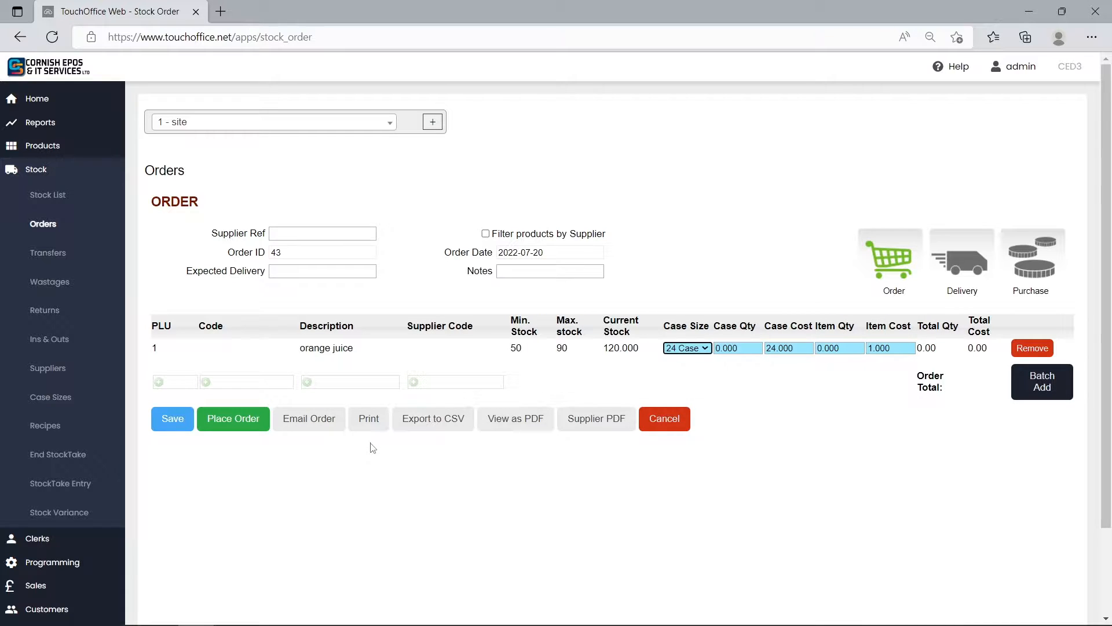
Add the product with supplier code 123A to the order.
left_click(446, 385)
type("123")
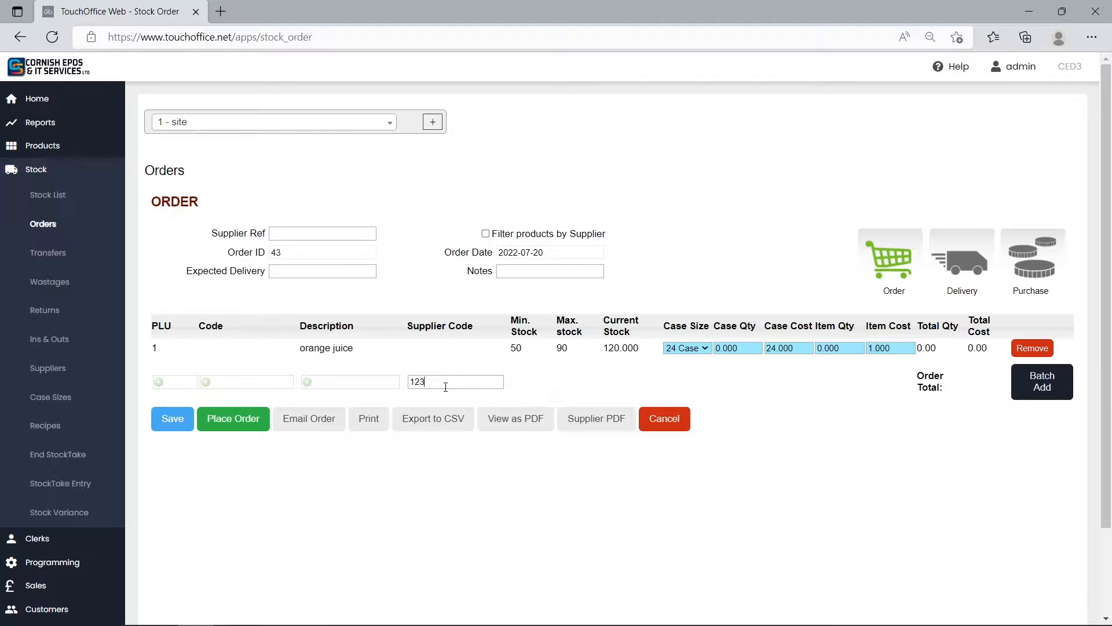
type("A")
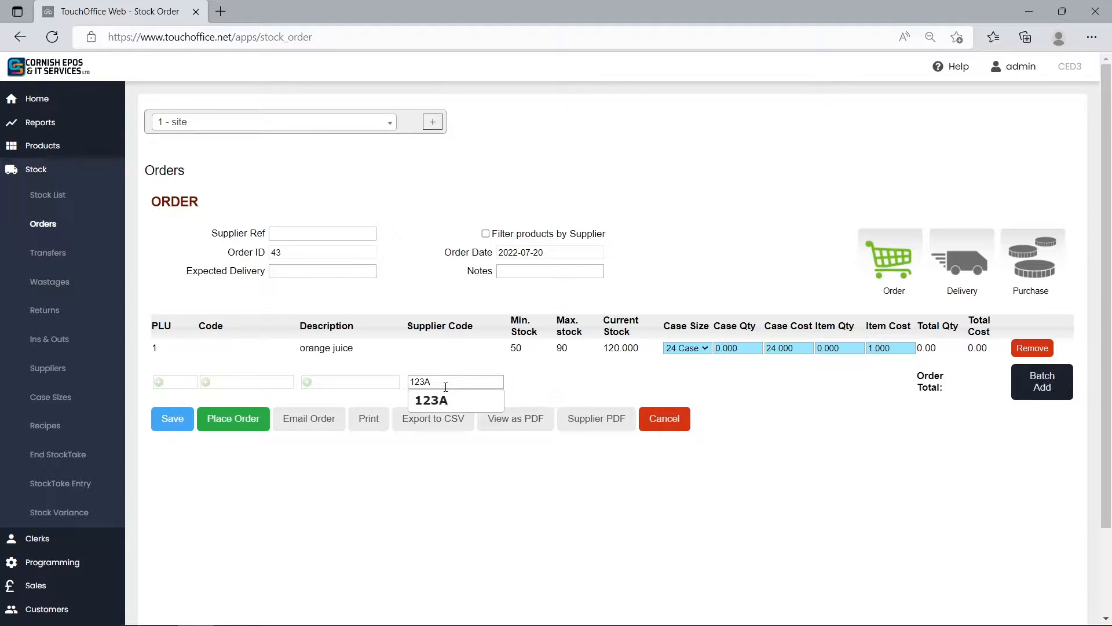
left_click(461, 399)
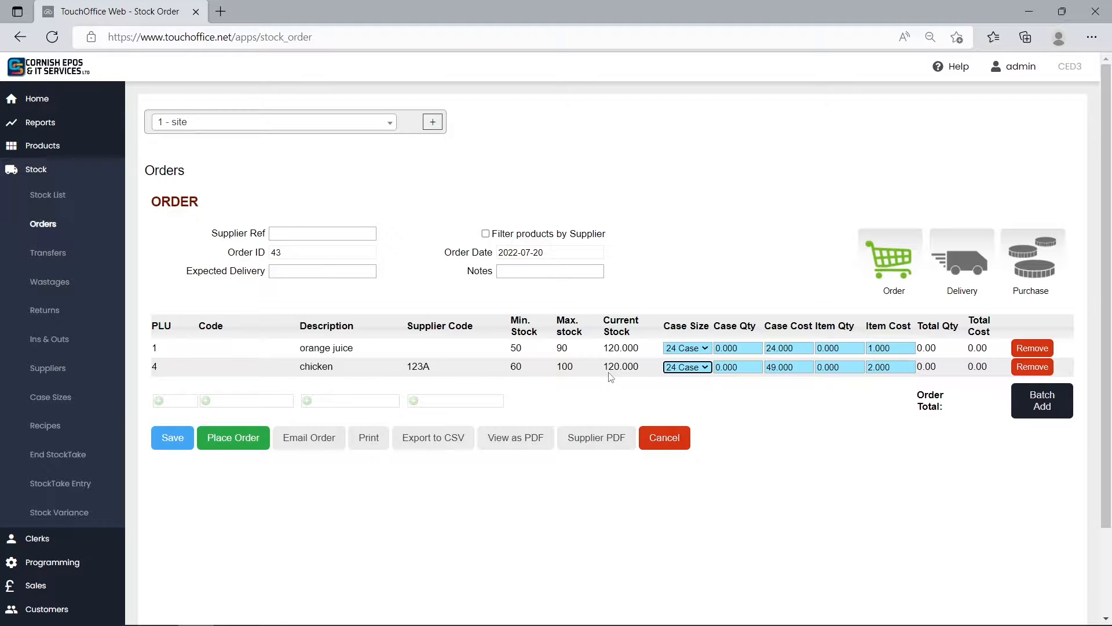
Set the case quantities to 5 for chicken and 3 for orange juice, and place the order.
left_click(720, 366)
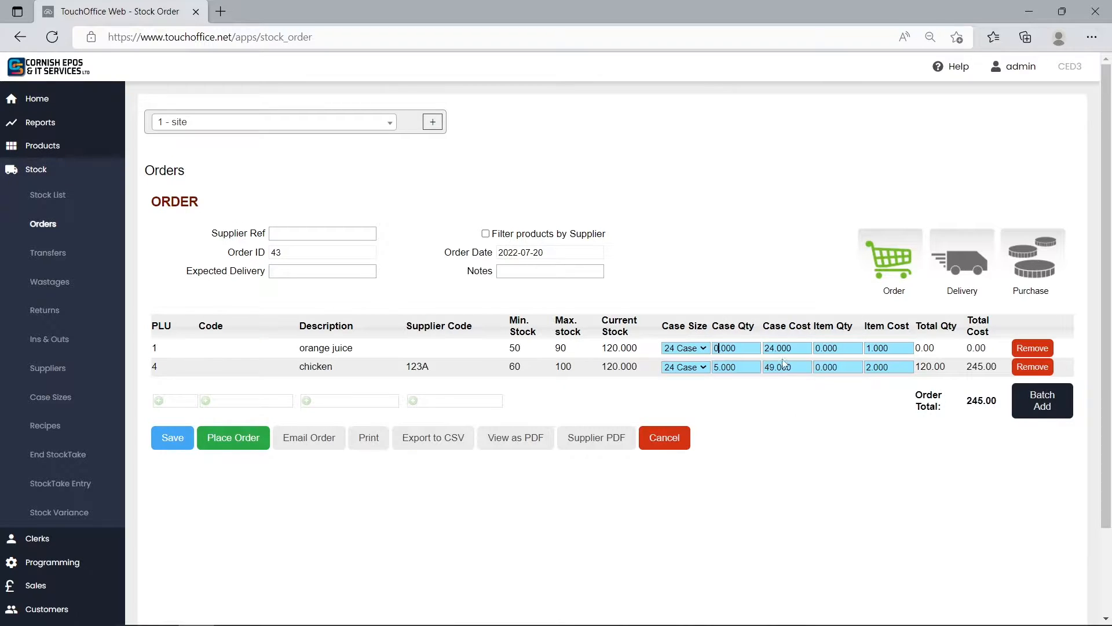
key("BackSpace")
type("3")
left_click(220, 439)
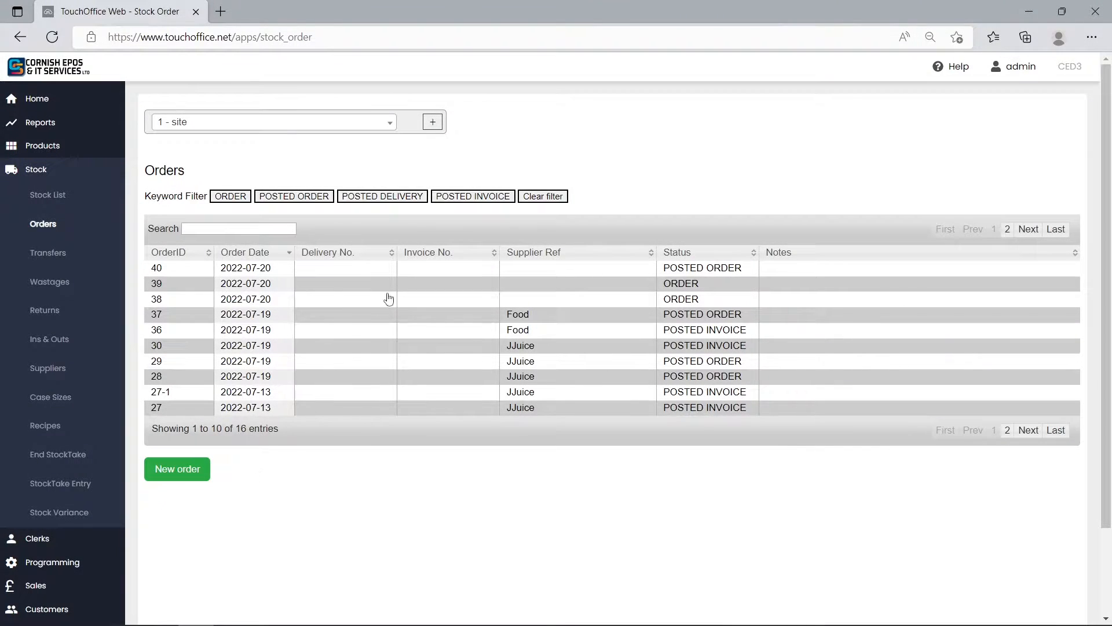
Post the delivery of the newest posted order with 4 cases of chicken delivered, declining a new order for the shortfall.
left_click(453, 276)
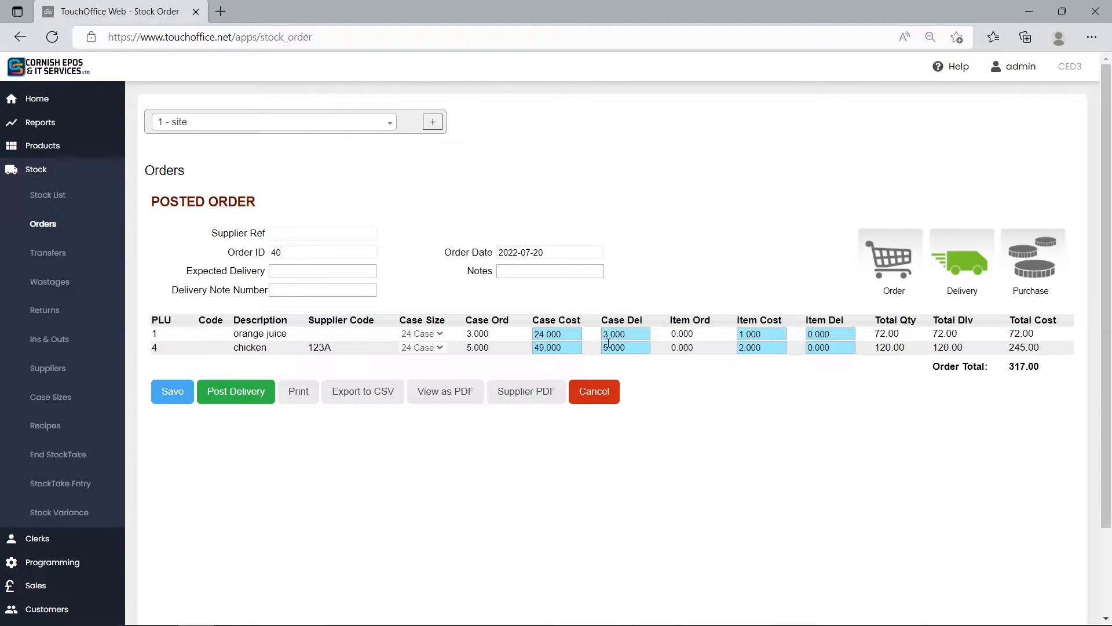
type("4")
left_click(259, 400)
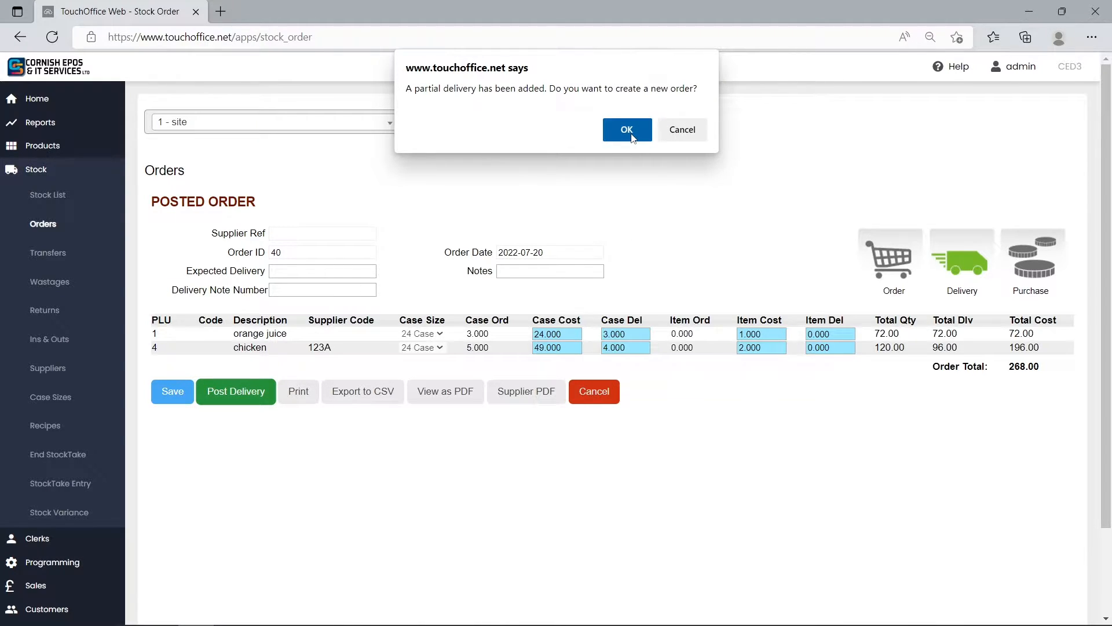
left_click(684, 129)
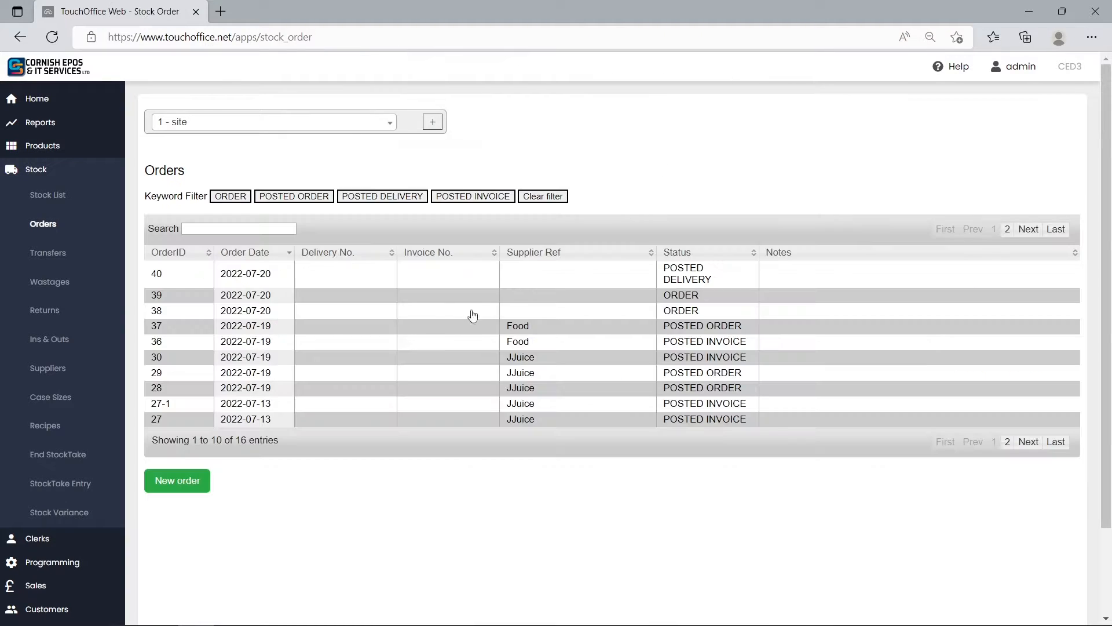
Set the posted delivery's case costs to 22 for orange juice and 48 for chicken, and post the invoice.
left_click(625, 274)
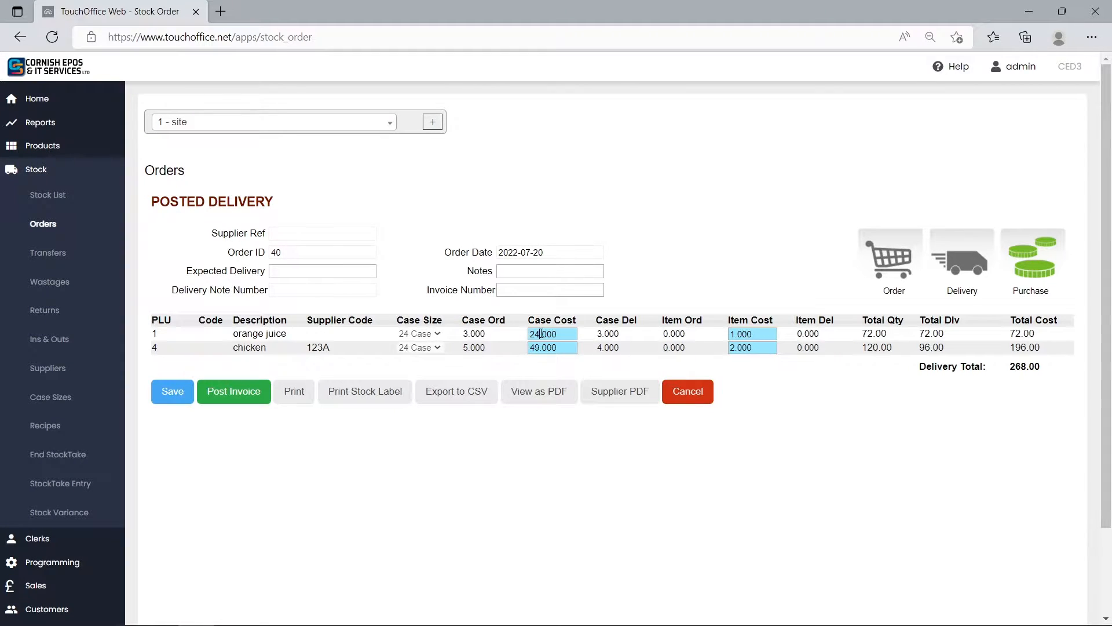
type("2")
key("BackSpace")
type("8")
left_click(564, 443)
left_click(254, 394)
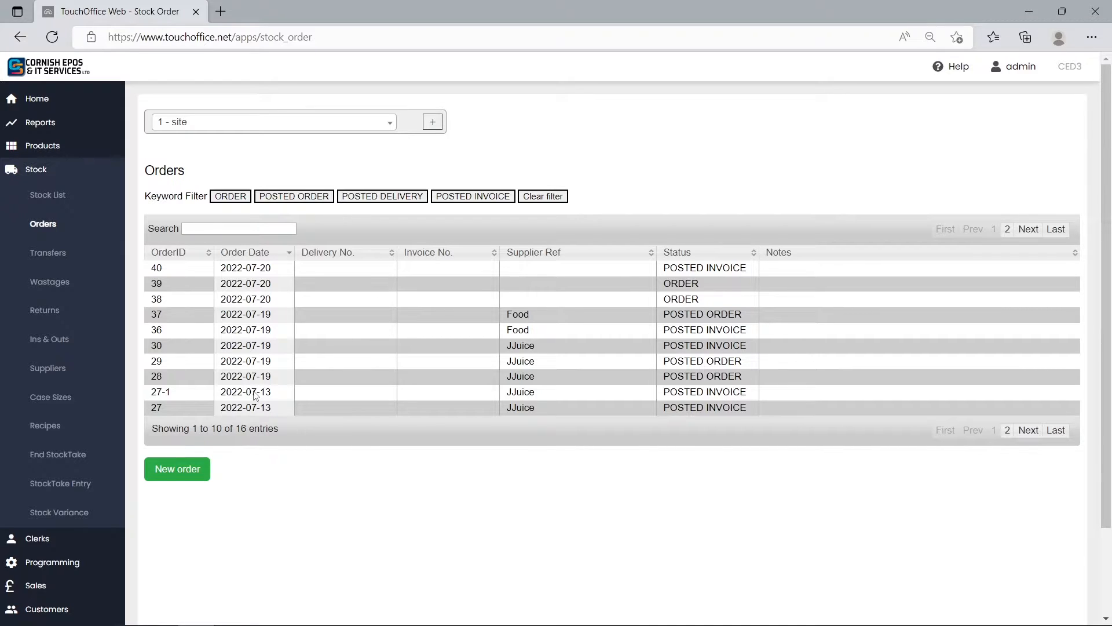
Create a reorder from the most recent order with a posted invoice.
left_click(194, 471)
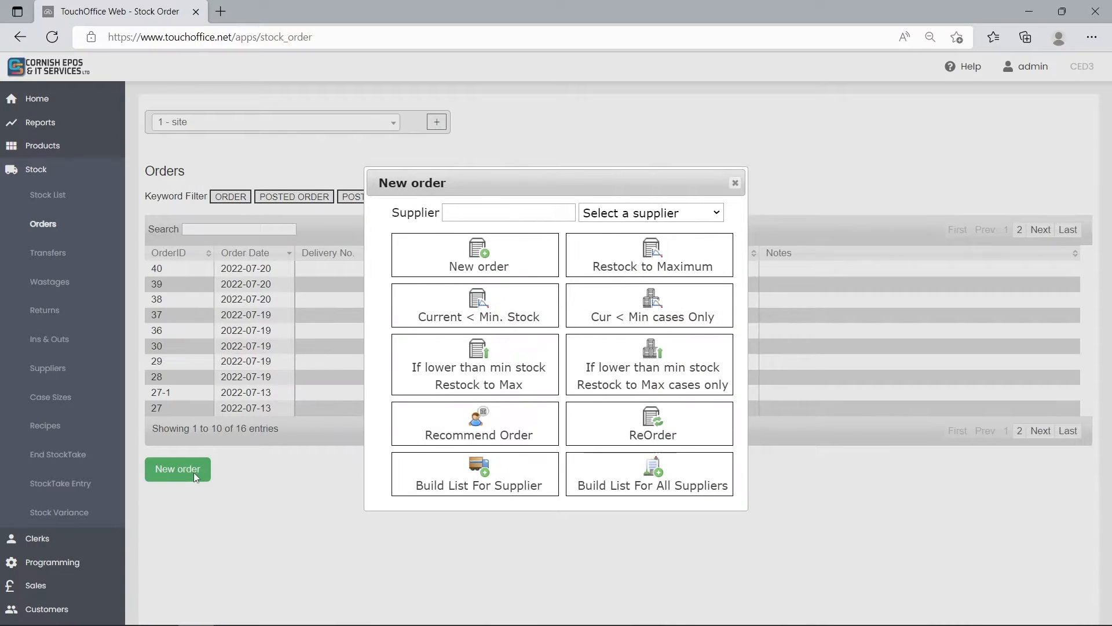
left_click(653, 429)
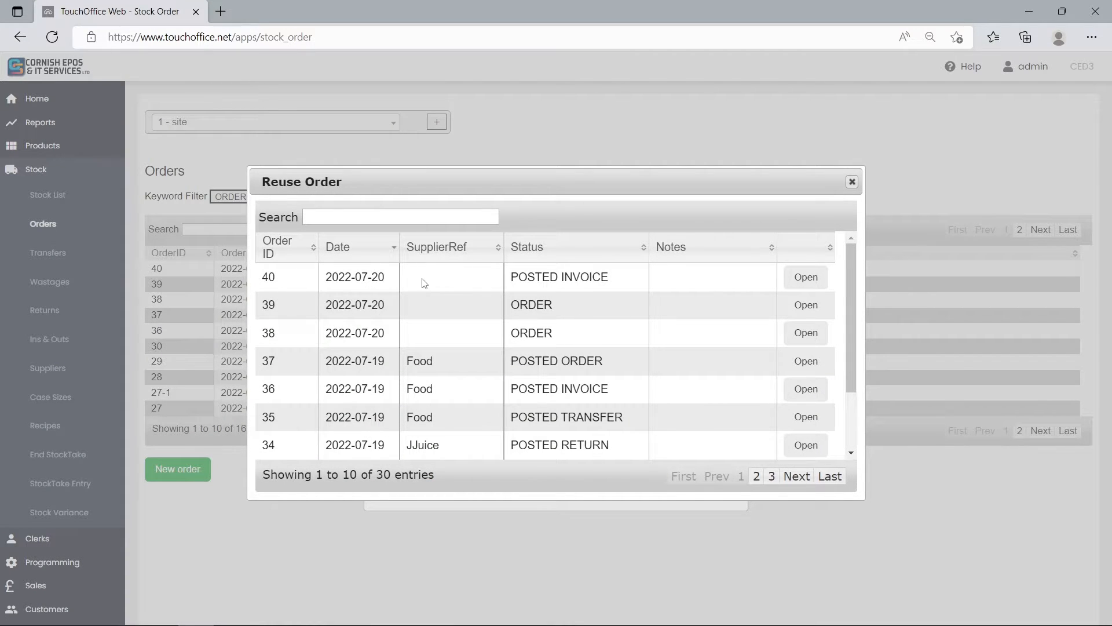
left_click(803, 279)
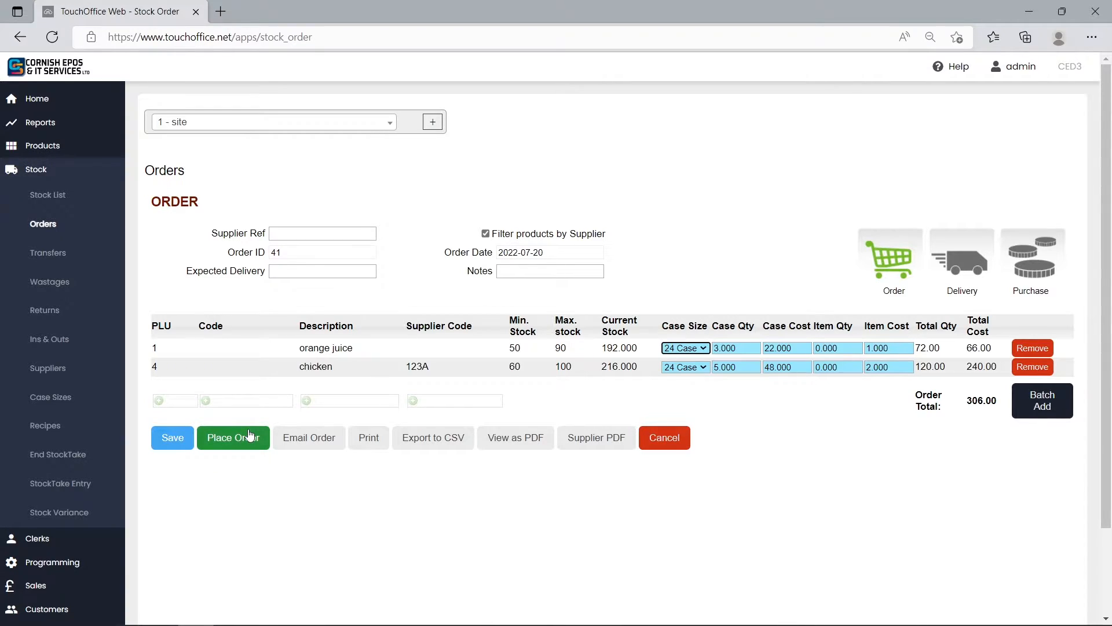
Add the note "Oj + chicken" to the reorder and place it.
left_click(584, 270)
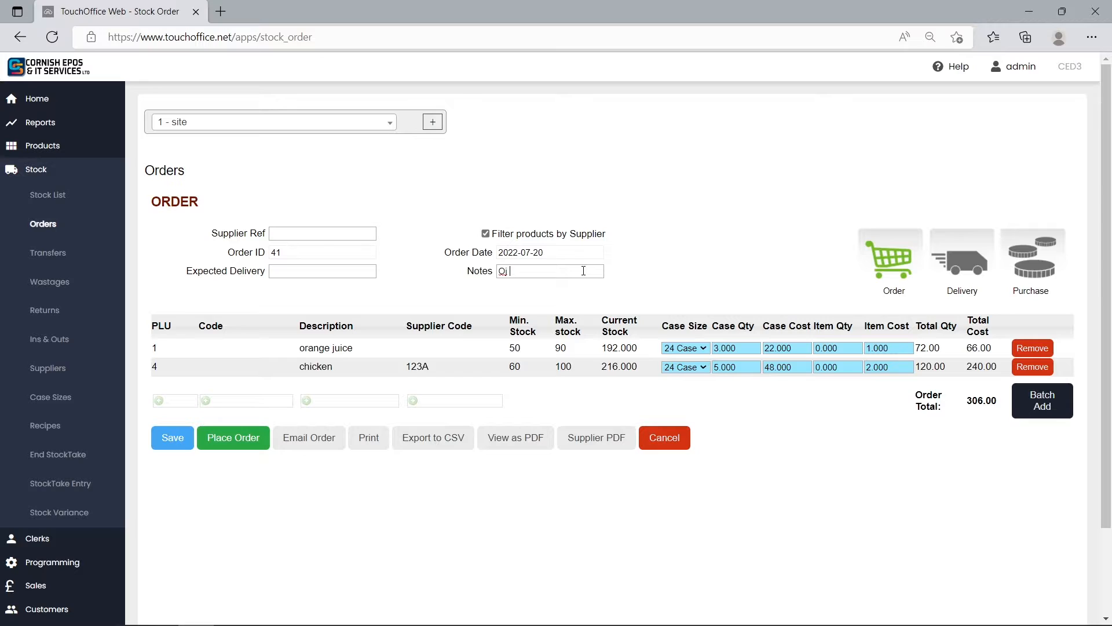
type("Qj + chicken")
left_click(233, 440)
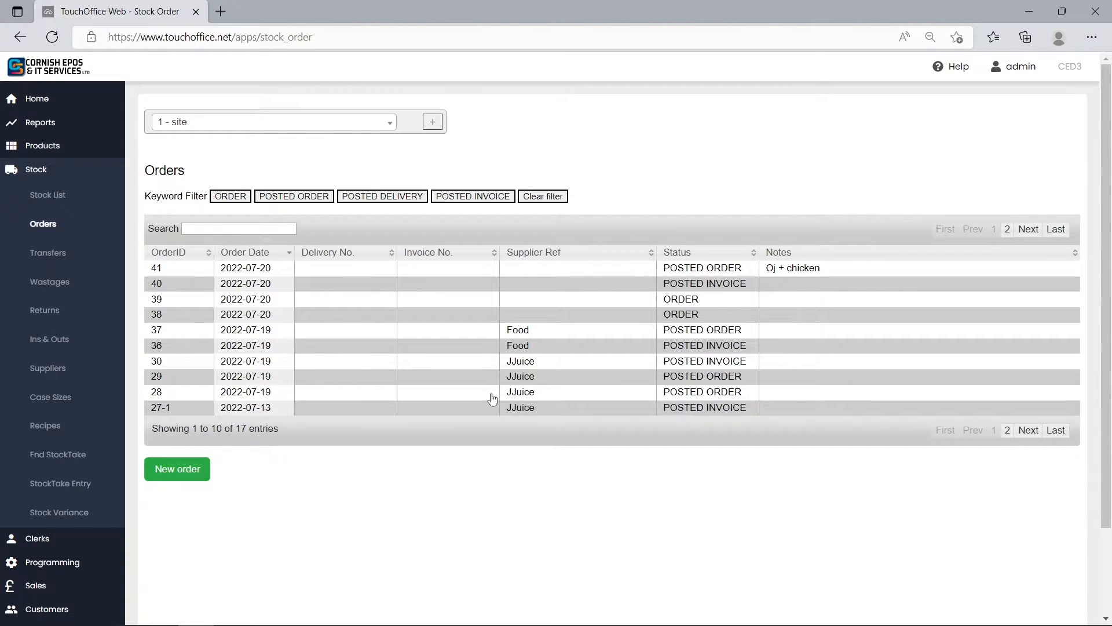
Create another reorder from the posted order noted "Oj + chicken".
left_click(171, 473)
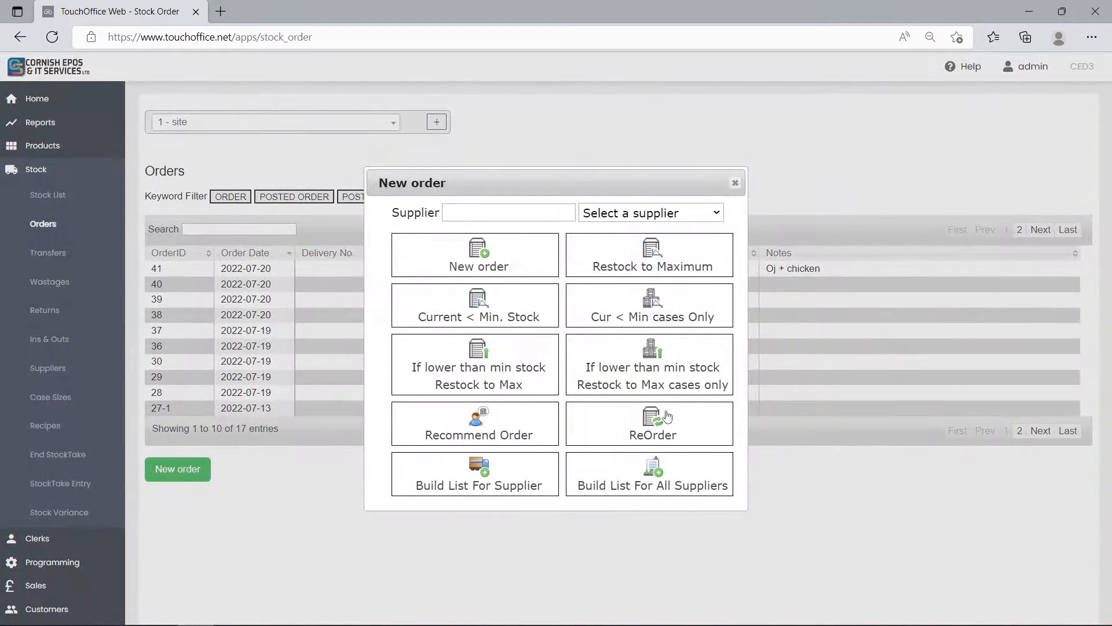
left_click(654, 412)
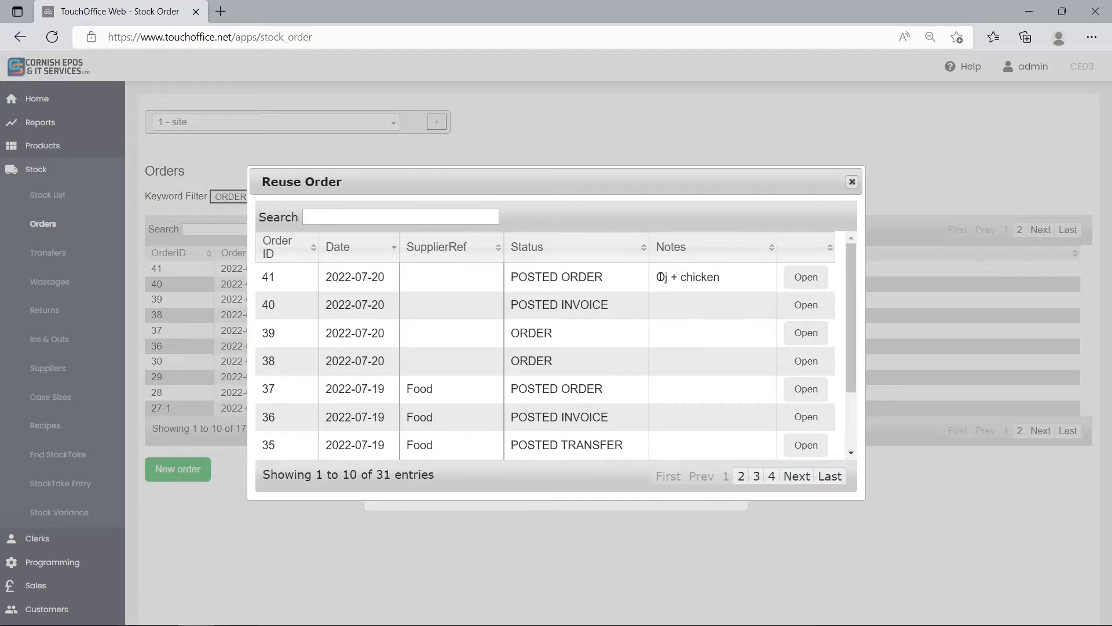
left_click(806, 277)
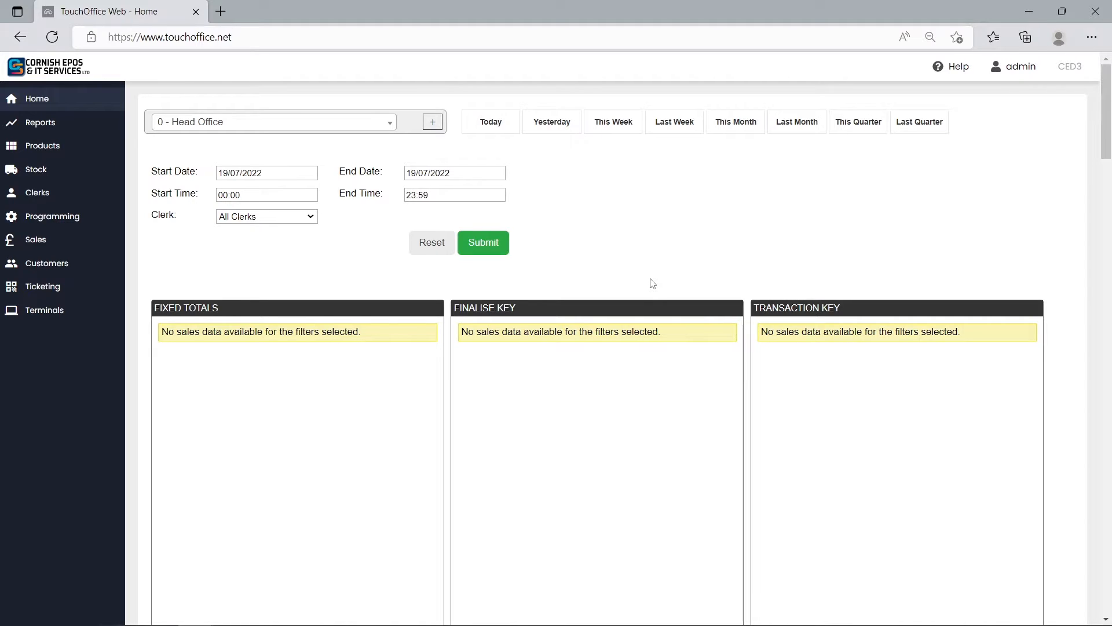
Open the stock transfers for the site "1 - site".
left_click(99, 170)
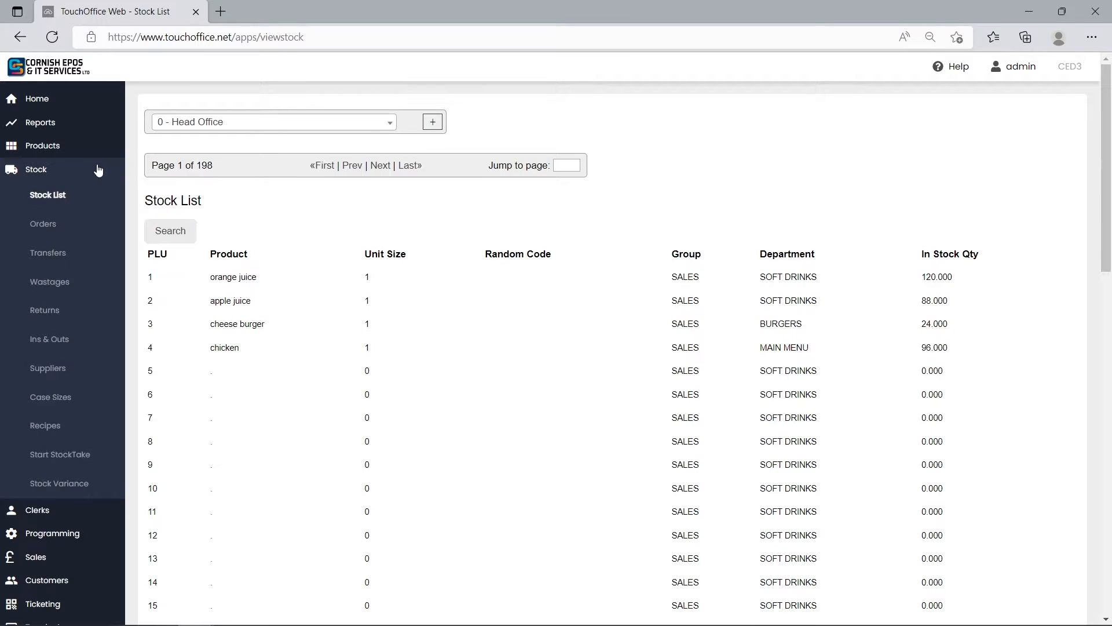
left_click(70, 254)
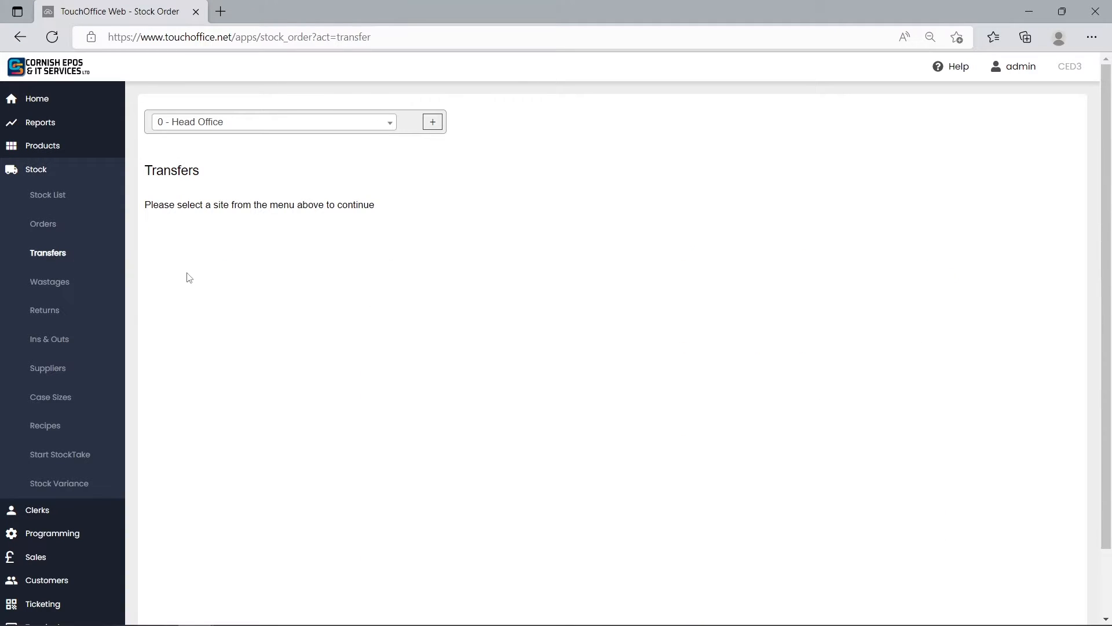
left_click(315, 128)
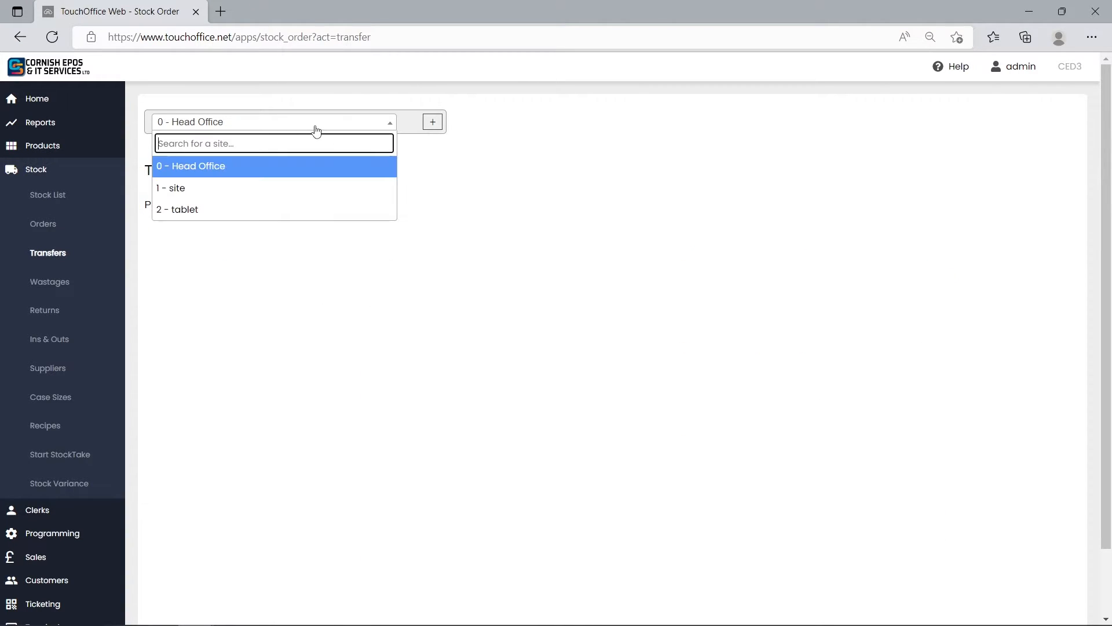
left_click(259, 187)
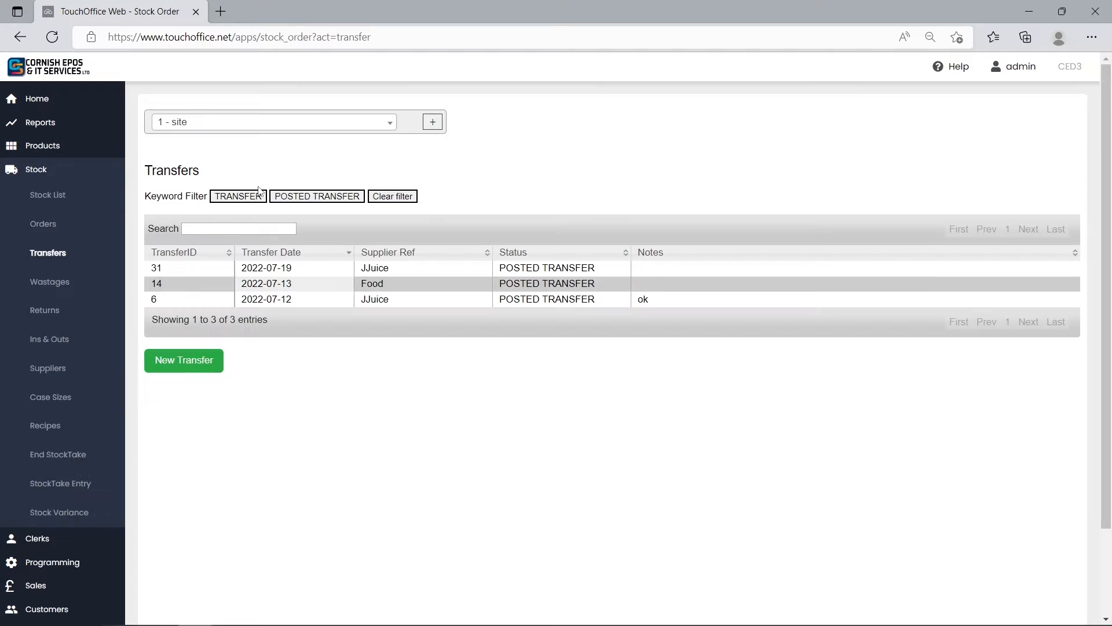
Create a new stock transfer for the supplier Frank's Food.
left_click(212, 357)
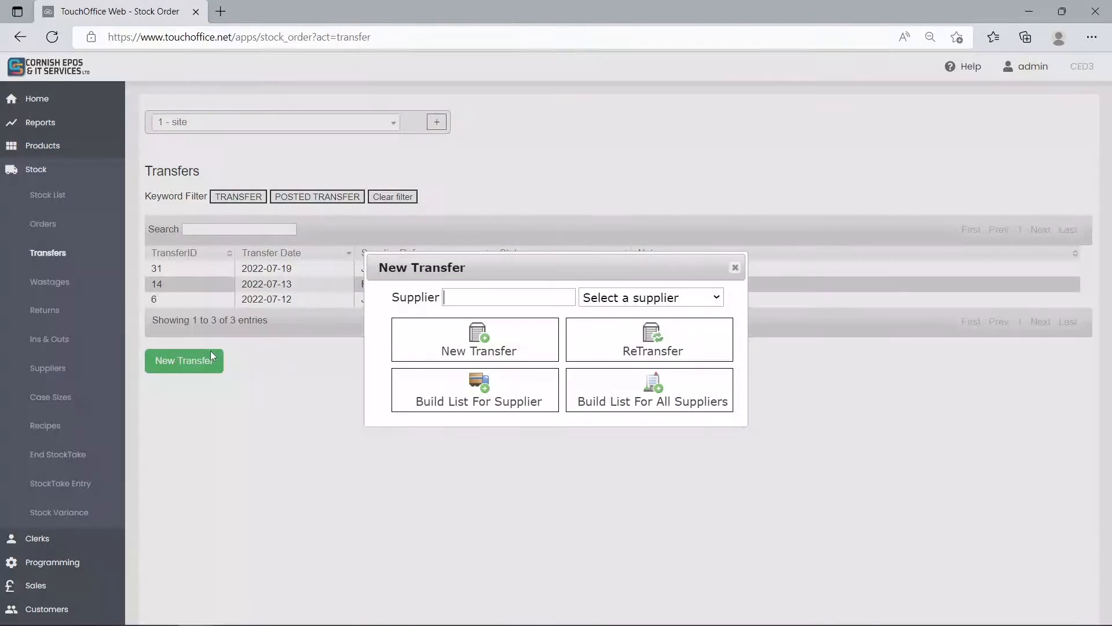
left_click(681, 304)
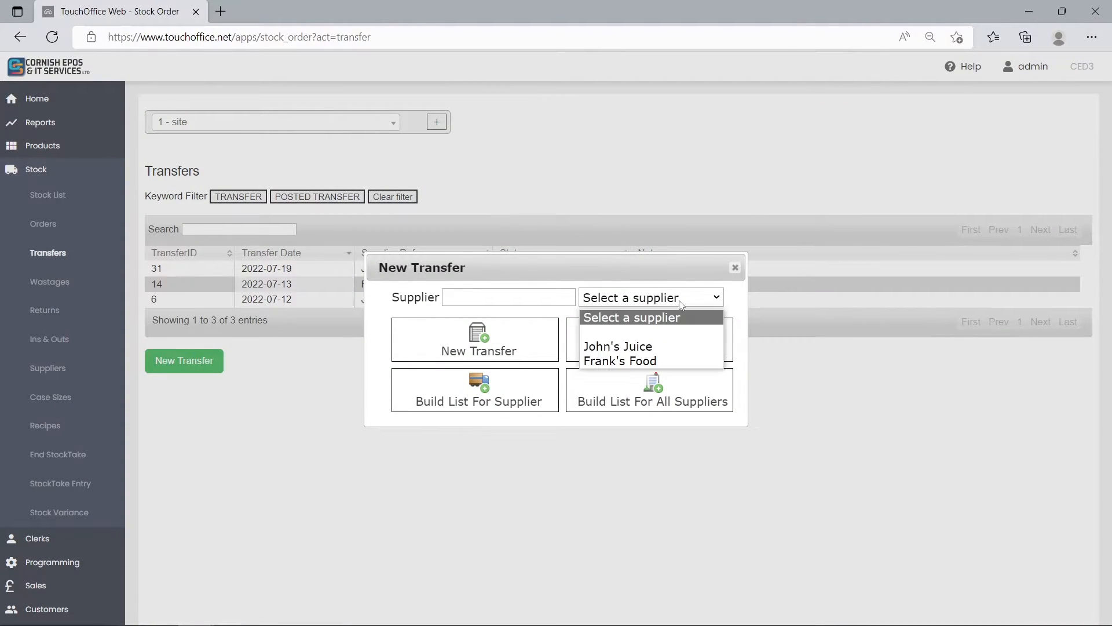
left_click(667, 358)
left_click(500, 350)
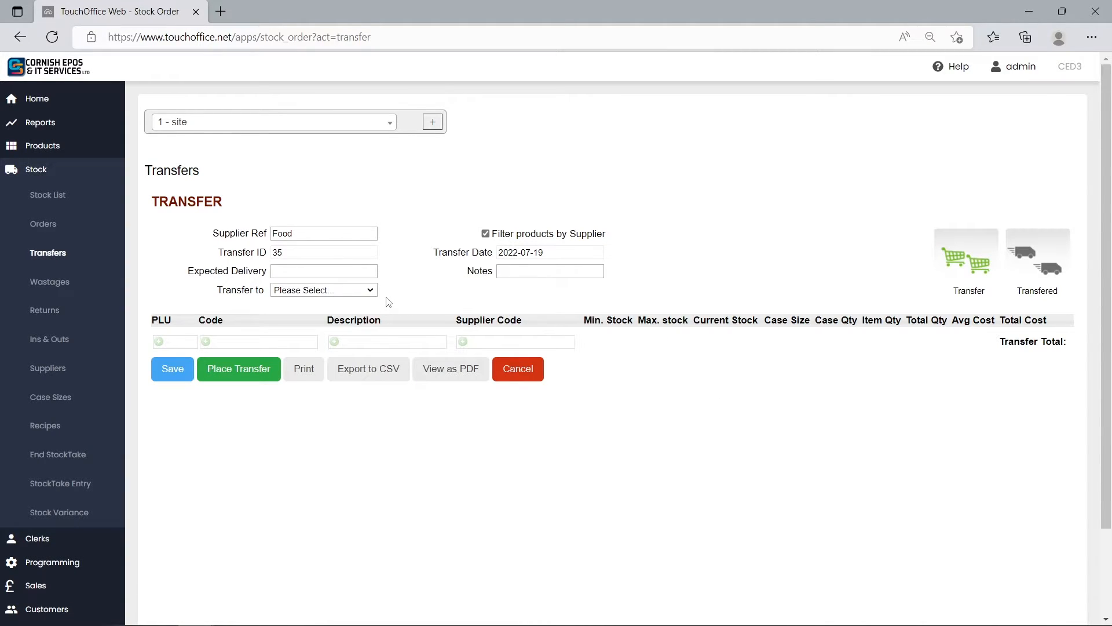
Add the cheese burger product, PLU 3, to the transfer.
left_click(164, 339)
type("3")
key("Return")
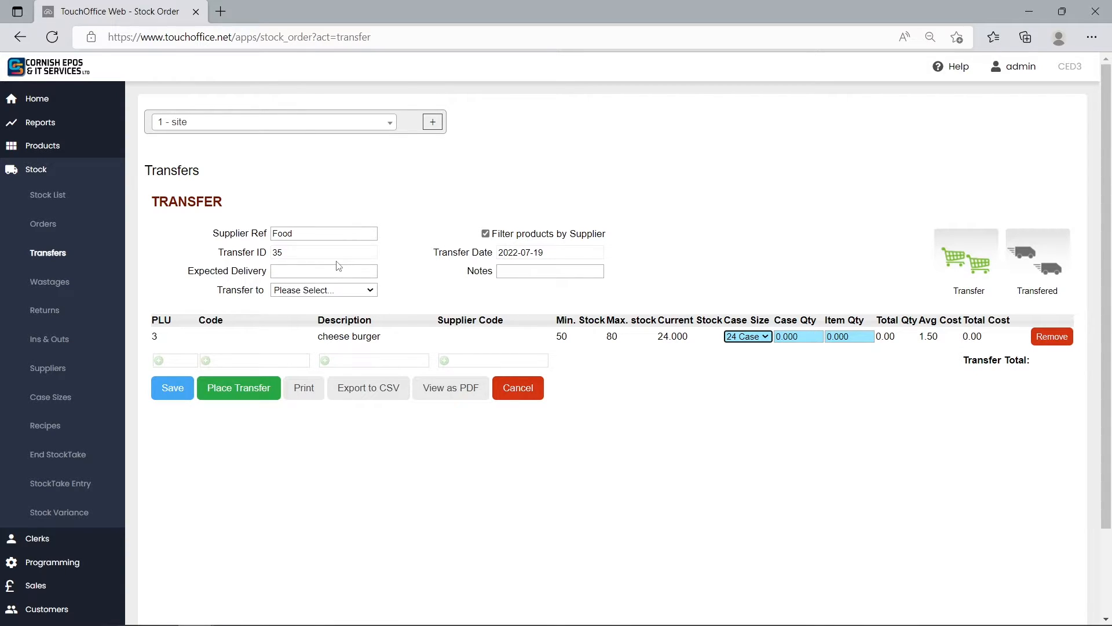
Place the transfer of 1 case of cheese burgers to "2 - tablet" and open the posted transfer.
left_click(345, 291)
left_click(345, 316)
type("1")
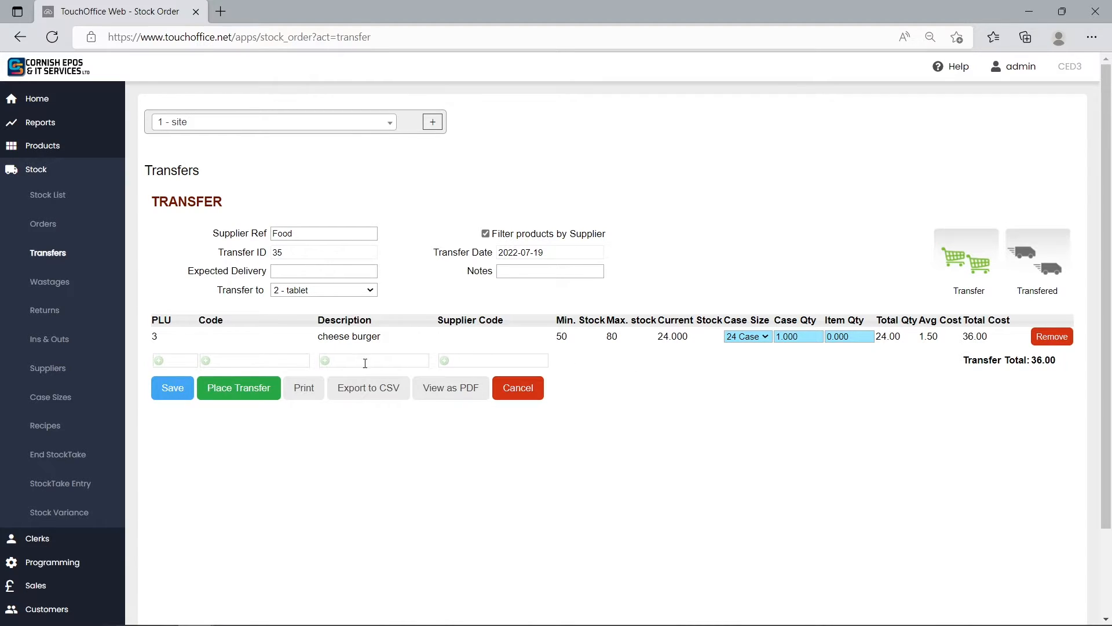
left_click(256, 390)
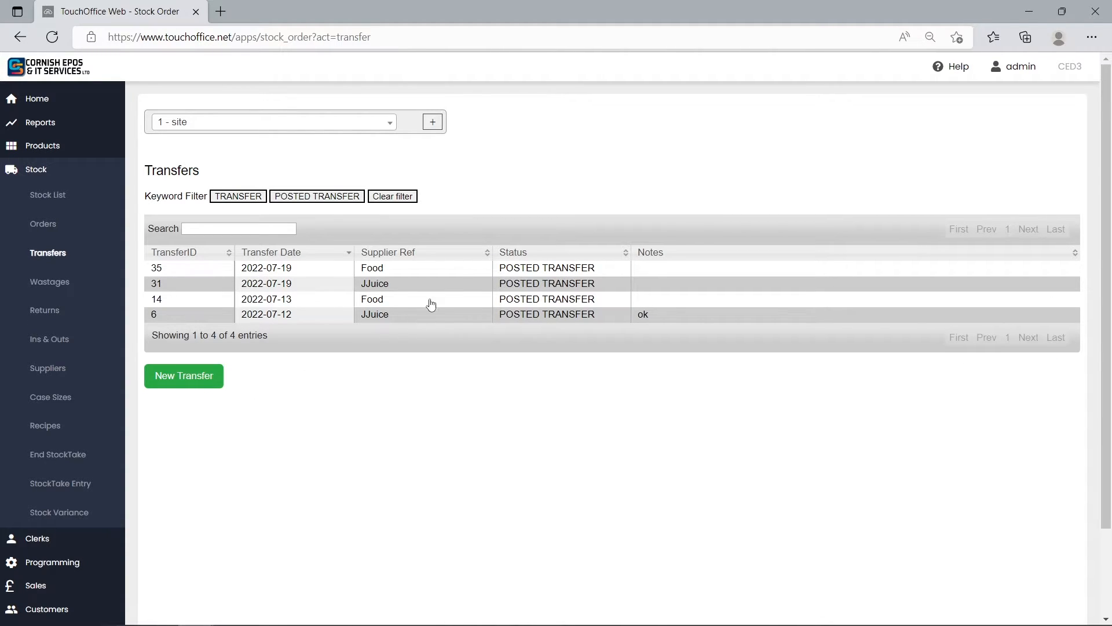
left_click(434, 268)
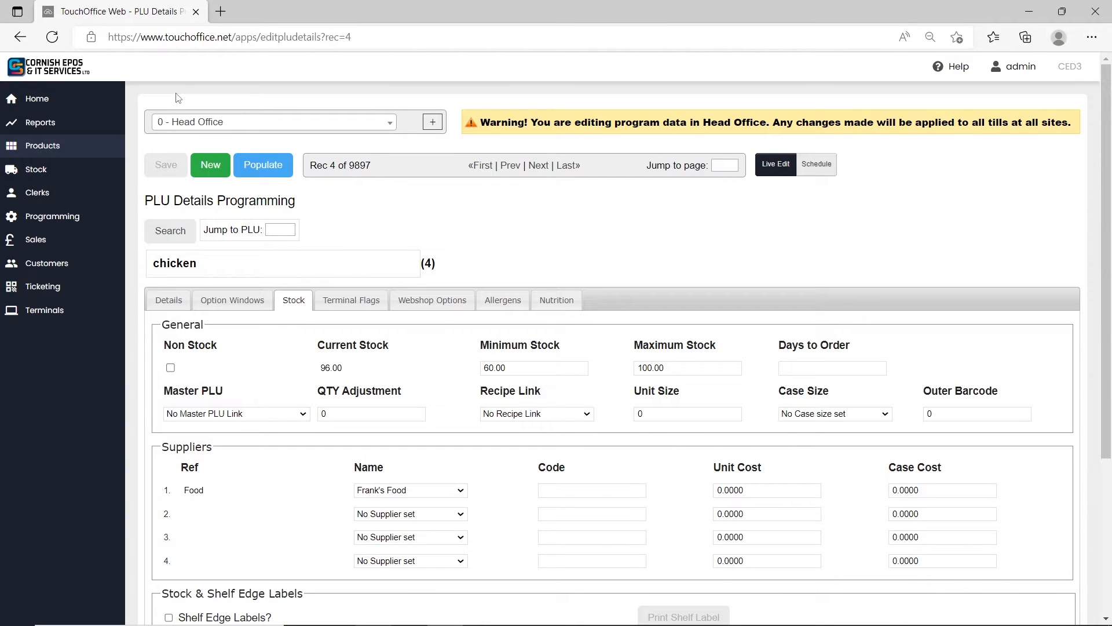
Open the stock wastages for the site "1 - site".
left_click(68, 181)
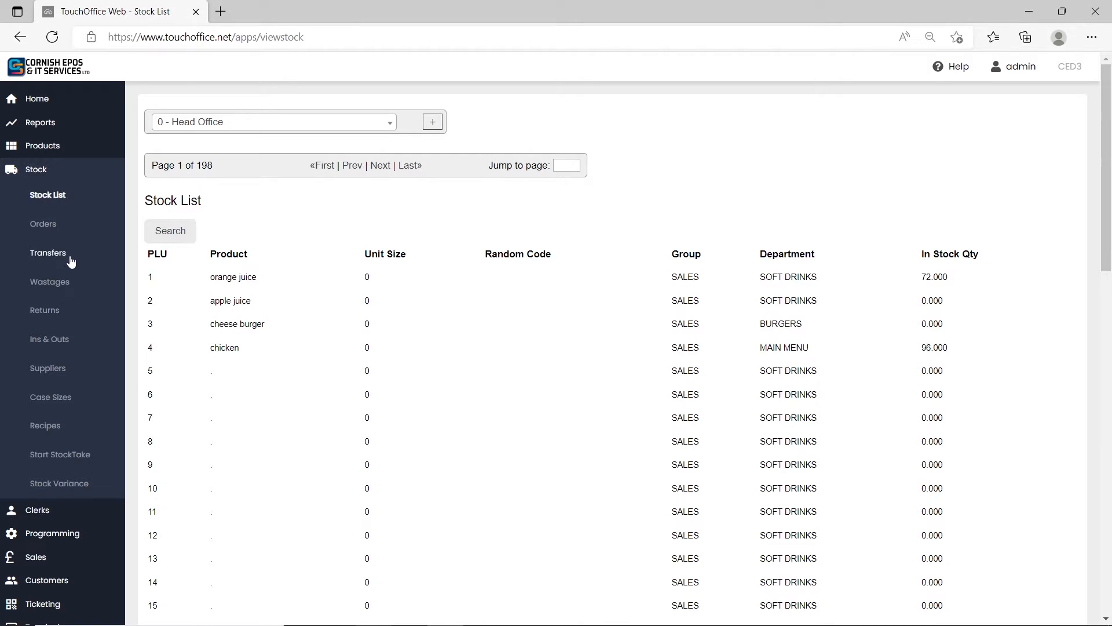
left_click(63, 281)
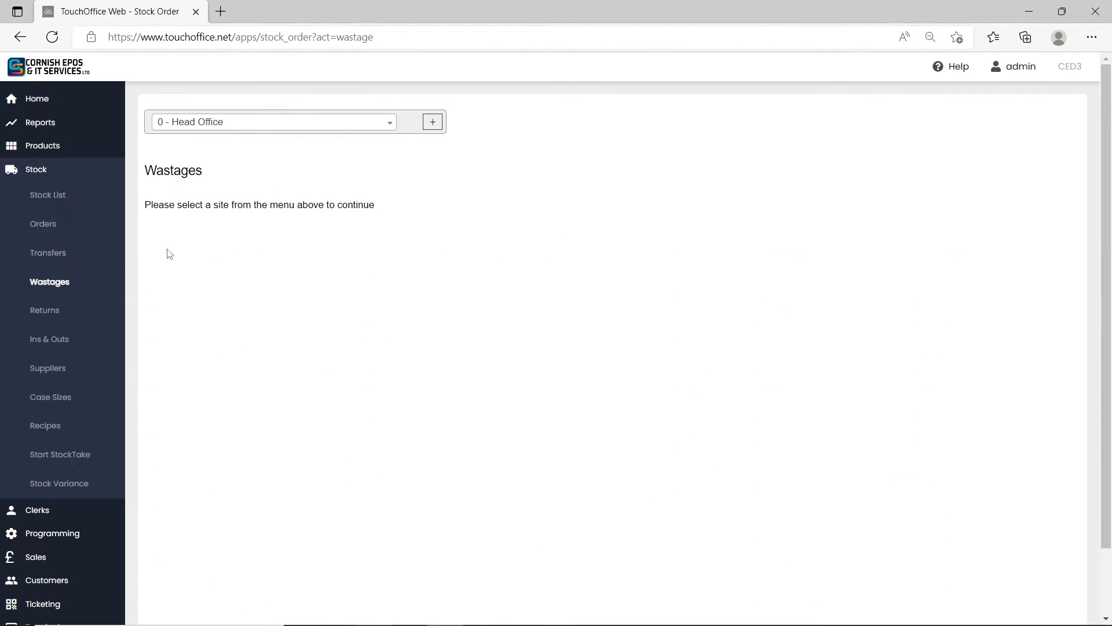
left_click(250, 124)
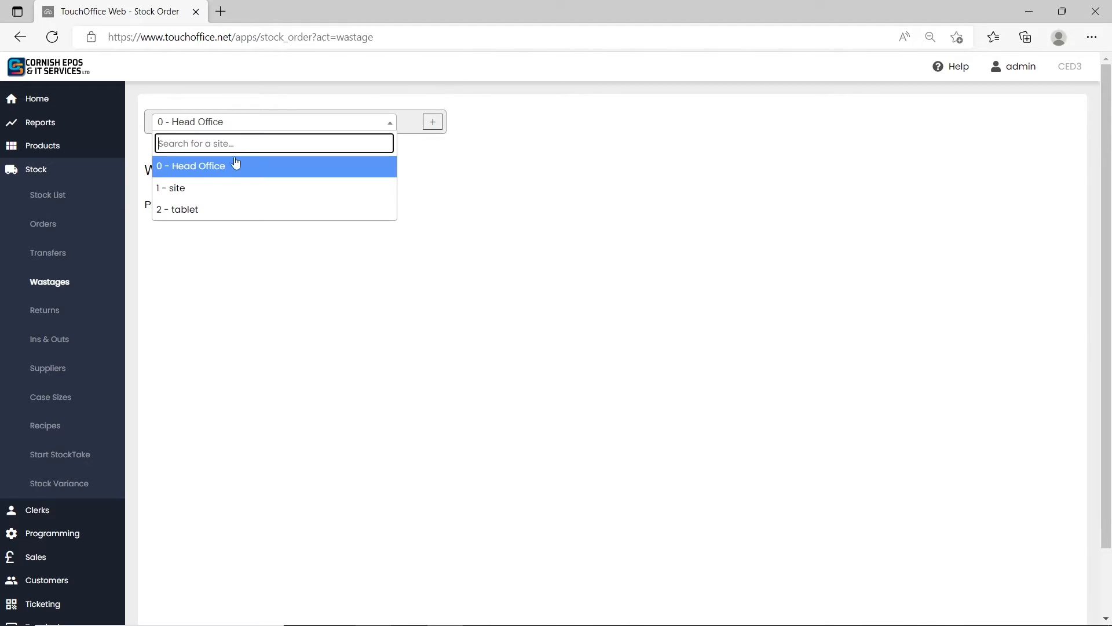
left_click(226, 189)
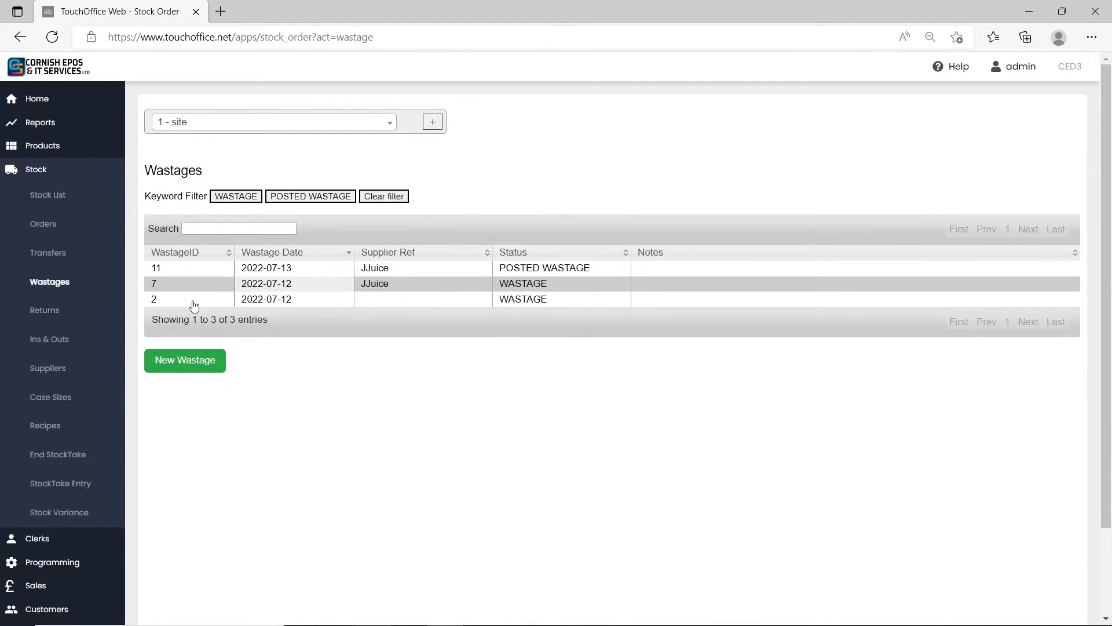
Create a new wastage for the supplier Frank's Food.
left_click(195, 359)
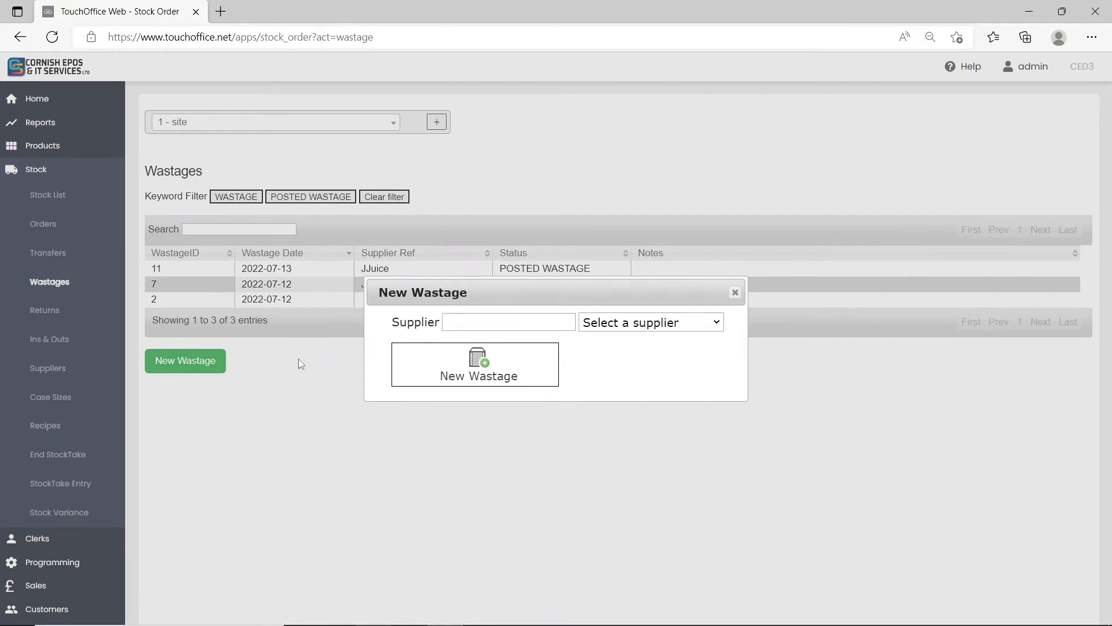
left_click(631, 325)
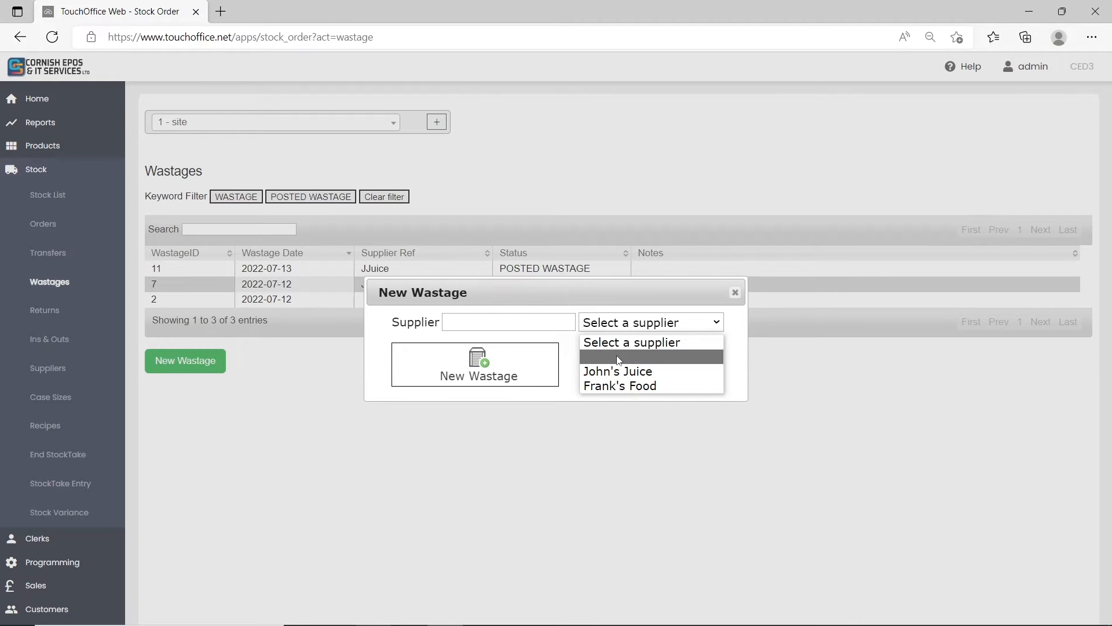
left_click(615, 384)
left_click(532, 378)
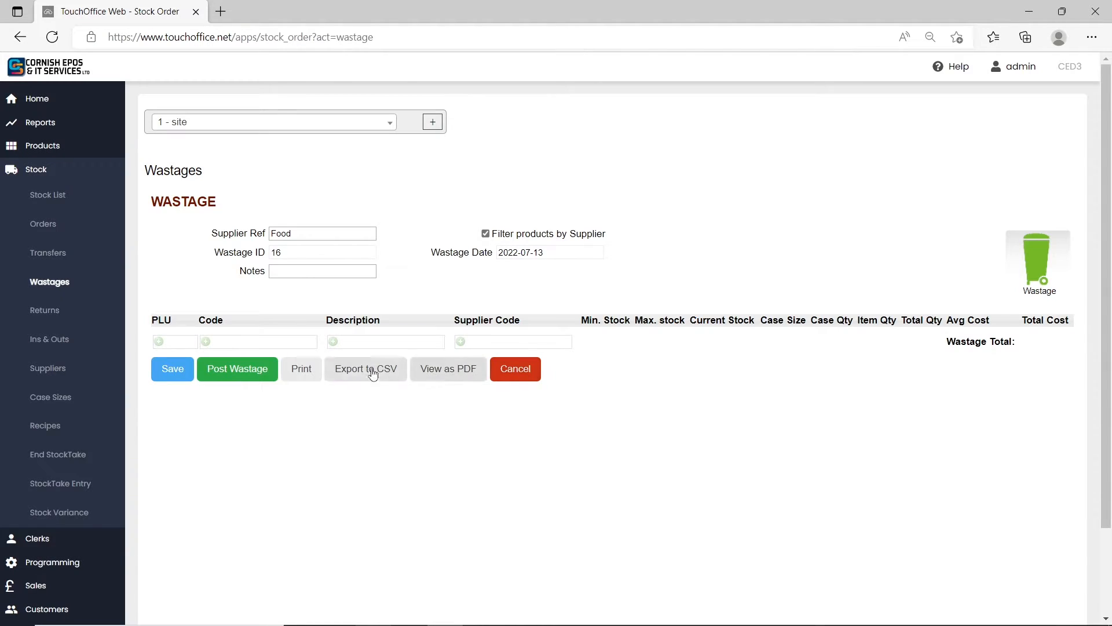
Add the chicken product, PLU 4, to the wastage.
left_click(156, 341)
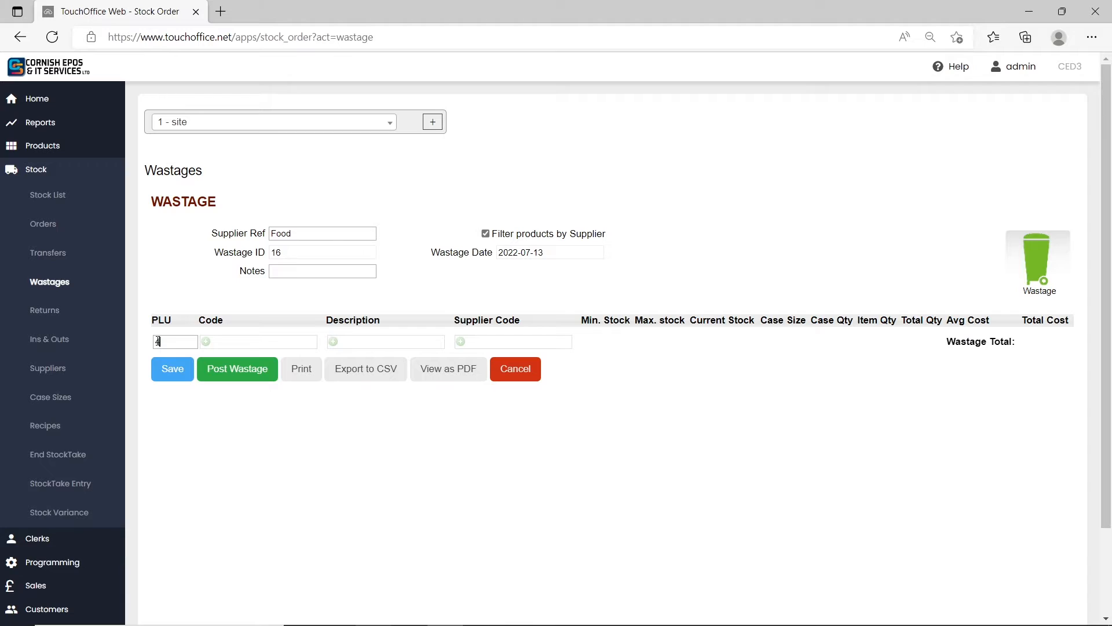
type("4")
left_click(187, 360)
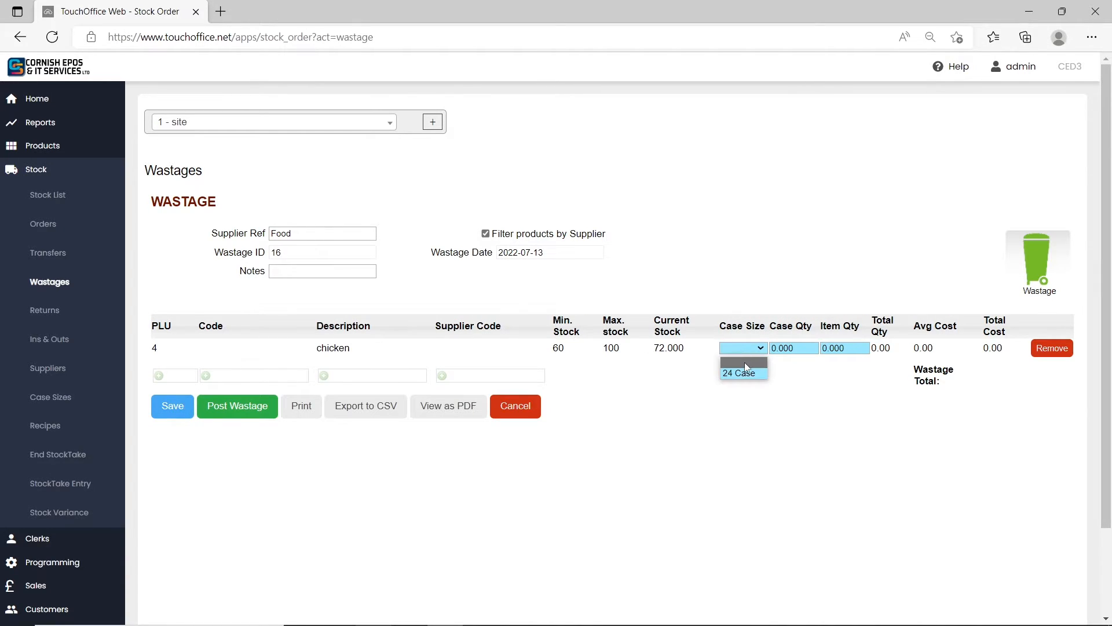
Post the chicken wastage with case size "24 Case" and case quantity 2, and open the posted record.
left_click(741, 373)
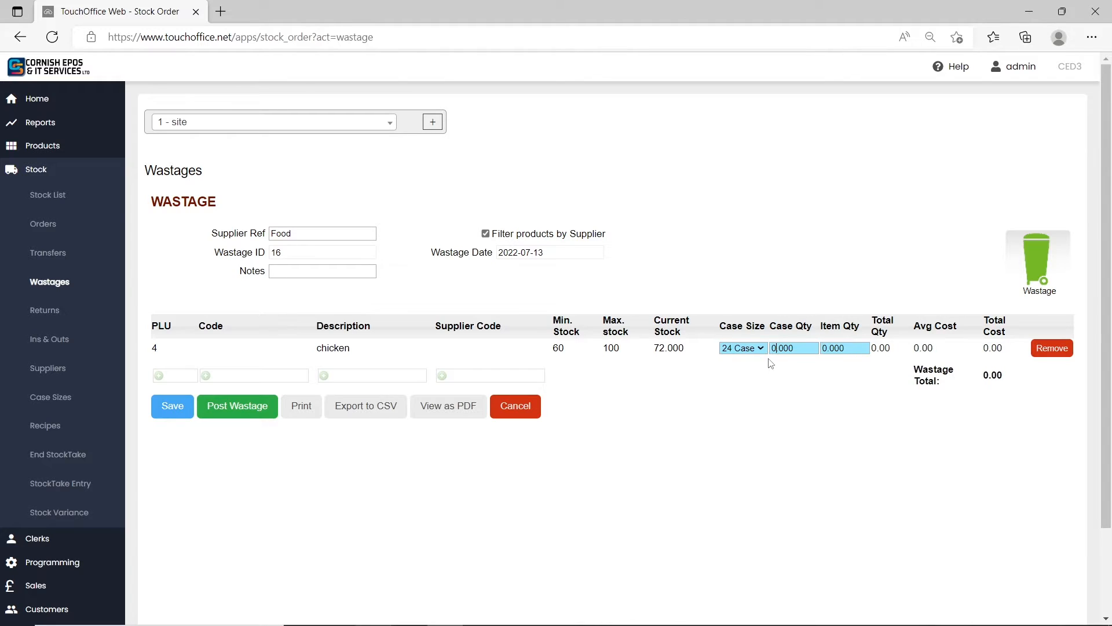
key("BackSpace")
type("2")
left_click(212, 406)
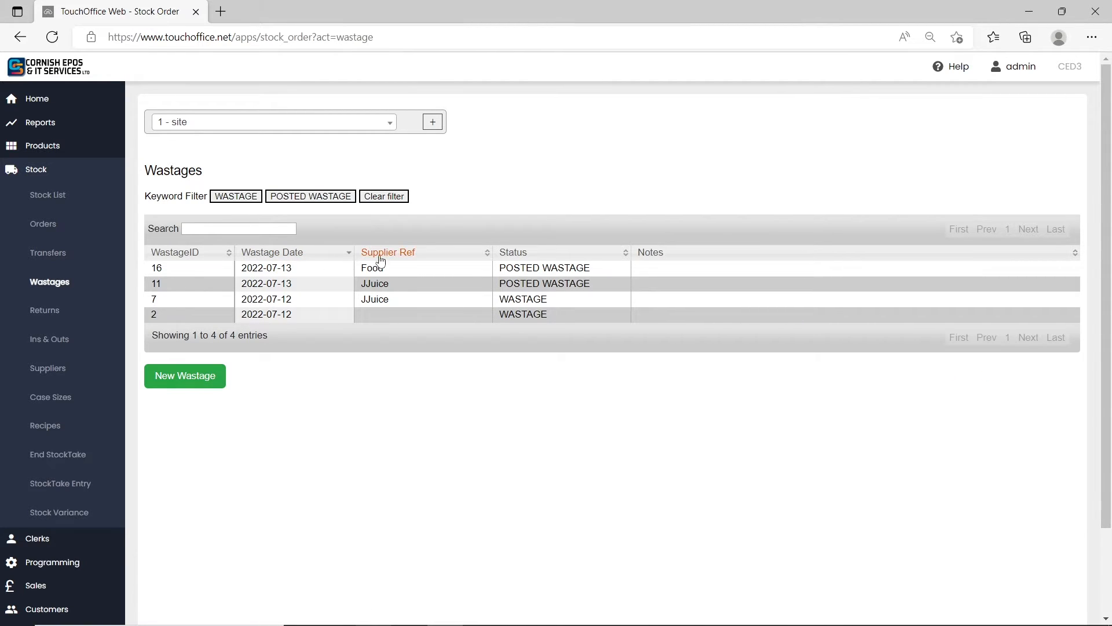
left_click(400, 271)
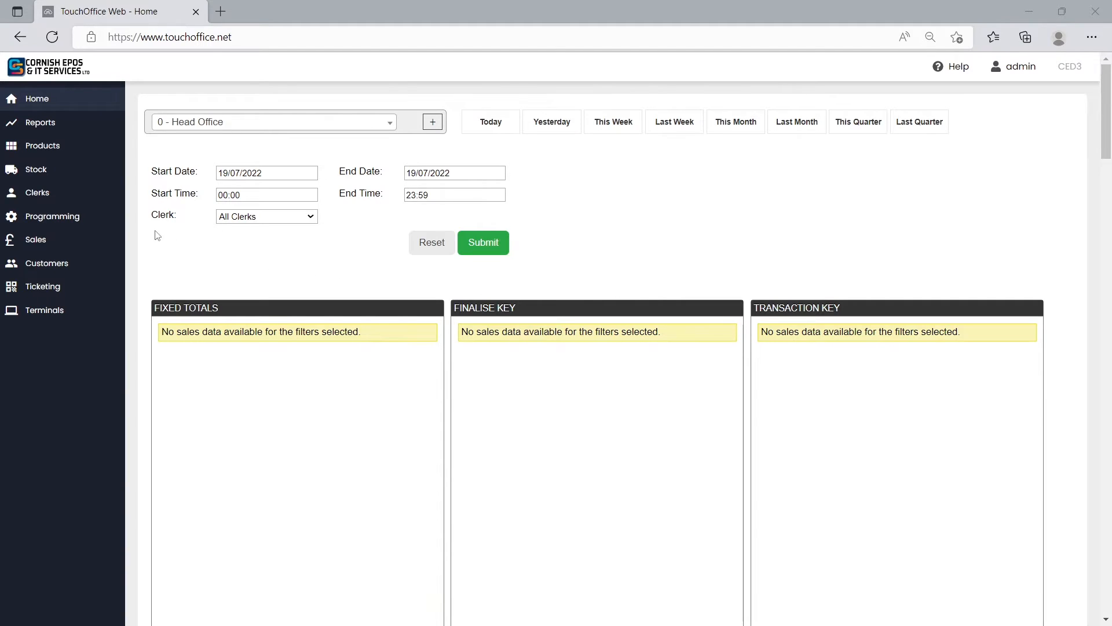
Open the stock returns for the site "1 - site".
left_click(38, 171)
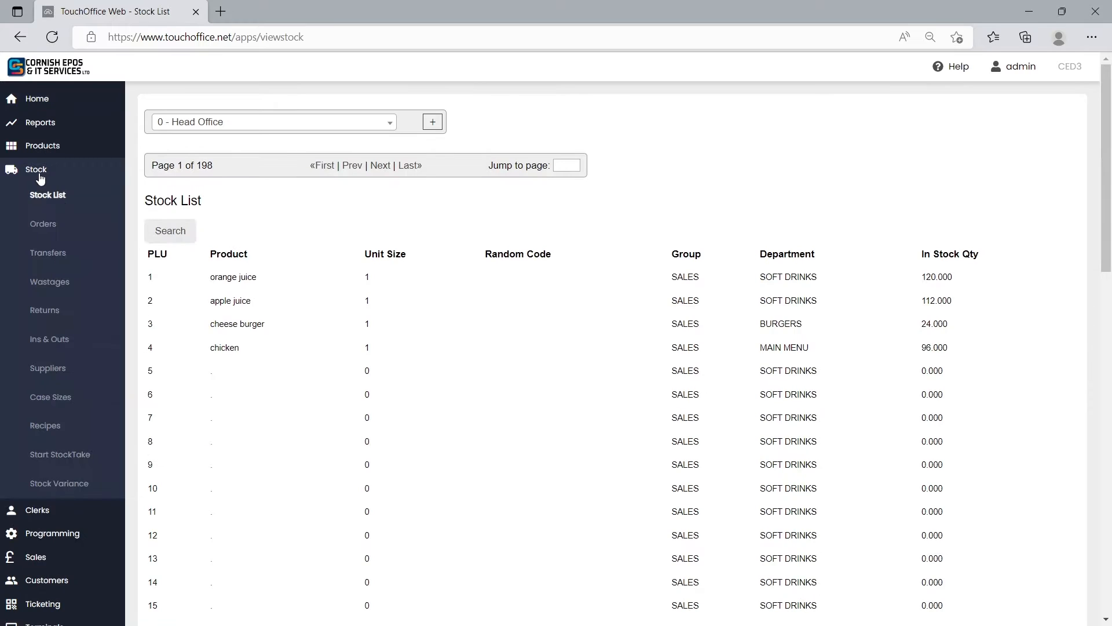
left_click(58, 312)
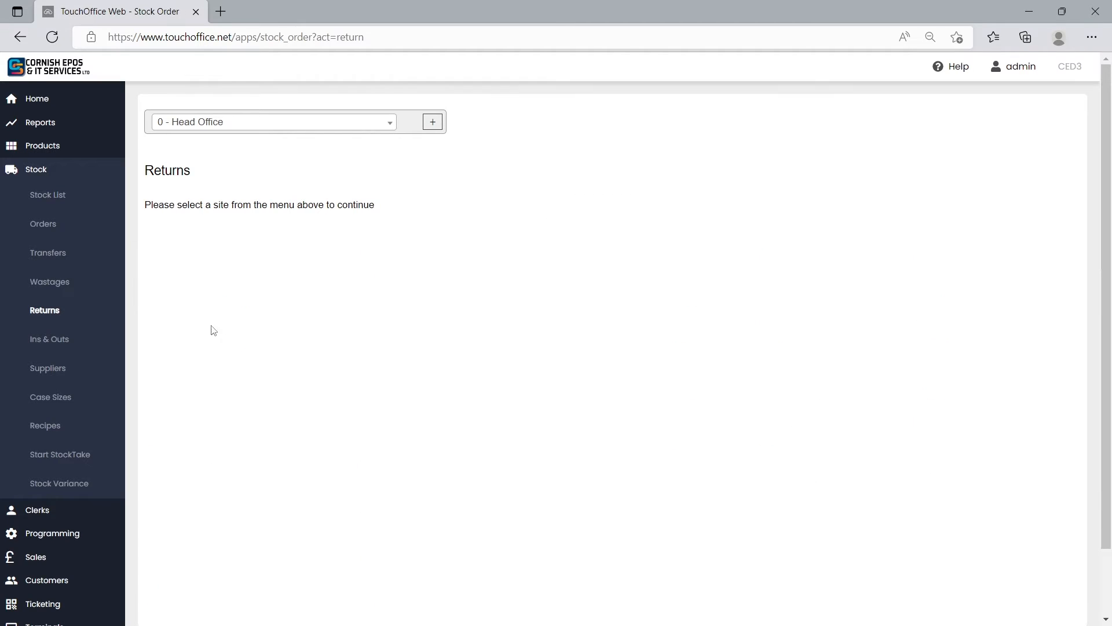
left_click(365, 122)
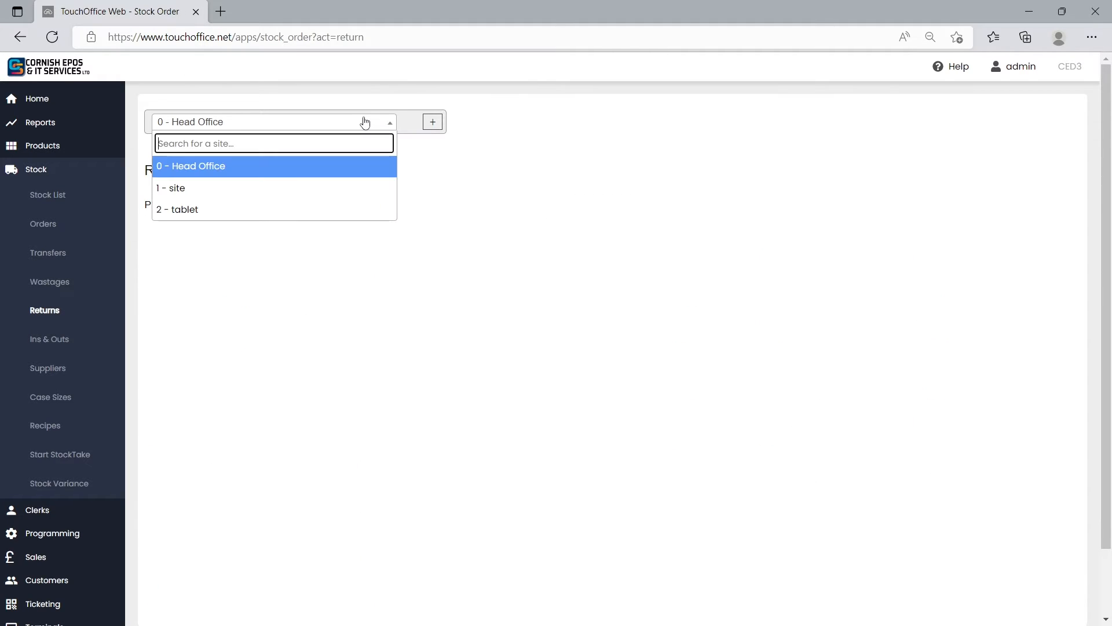
left_click(338, 188)
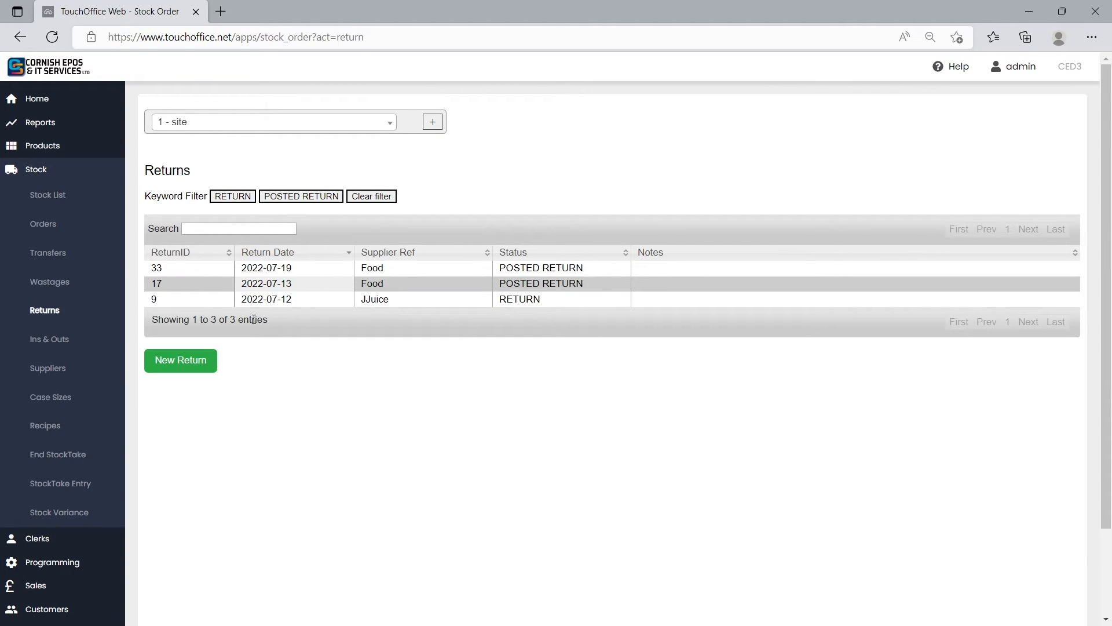
Create a new return for the supplier John's Juice.
left_click(207, 366)
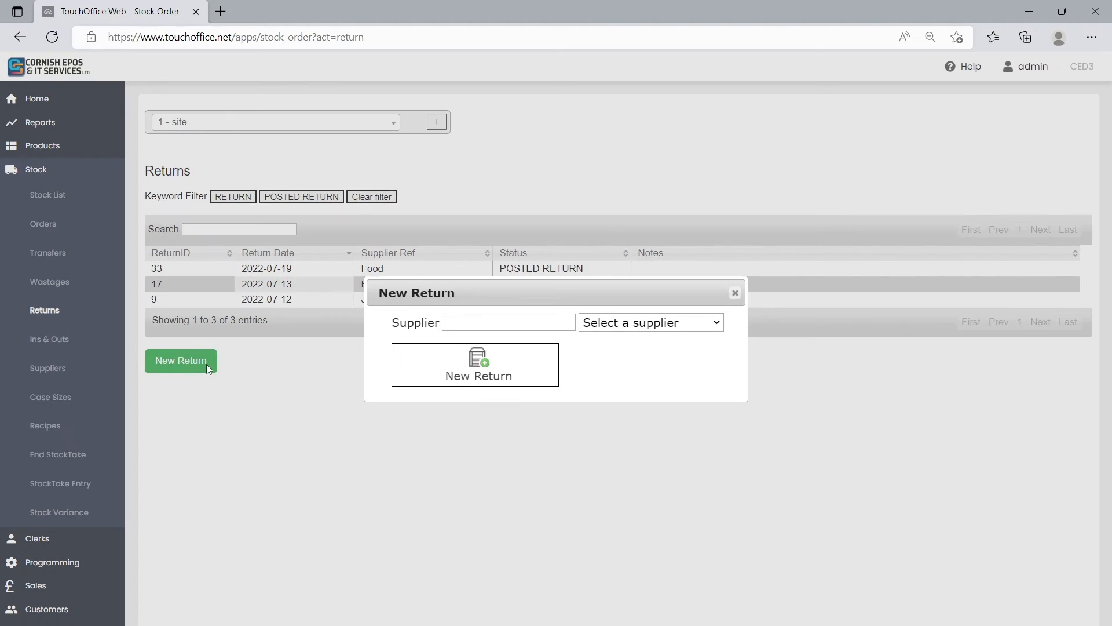
left_click(620, 329)
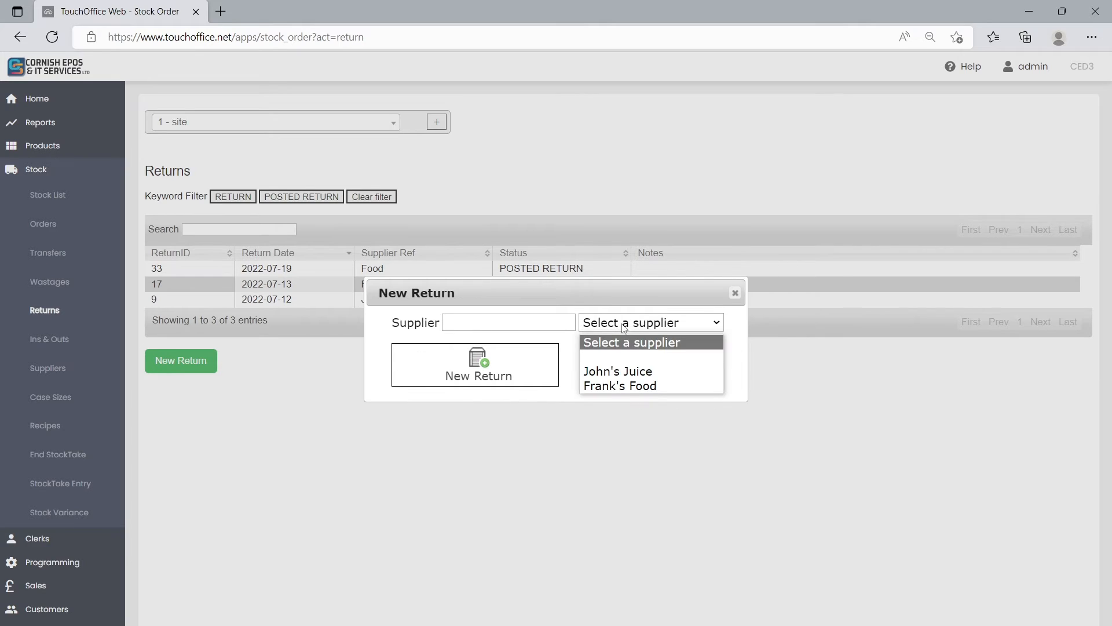
left_click(617, 374)
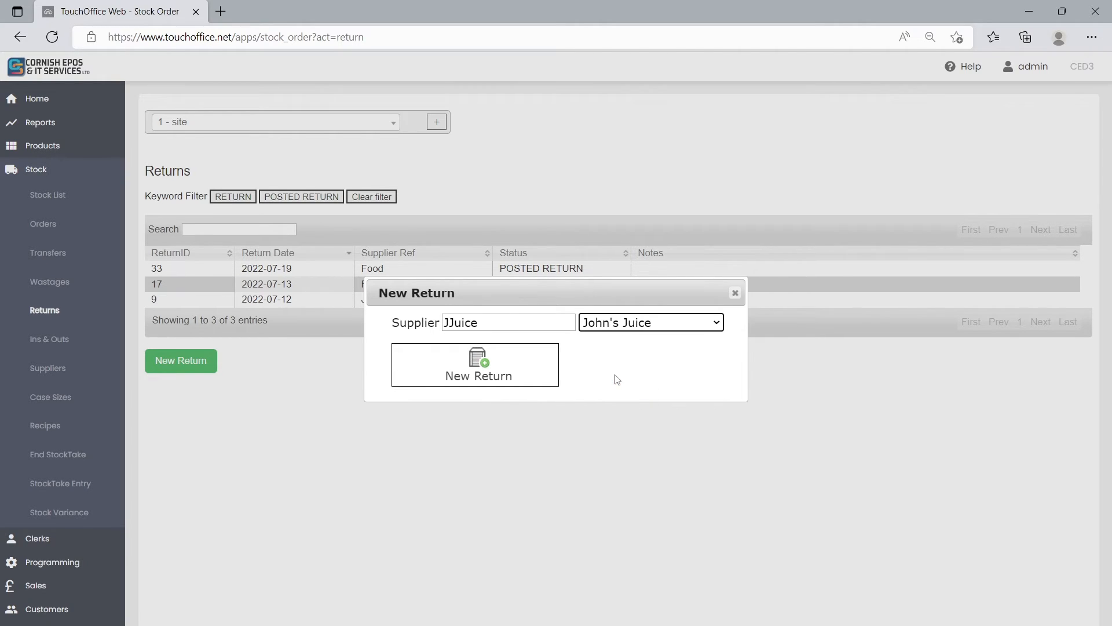
left_click(505, 382)
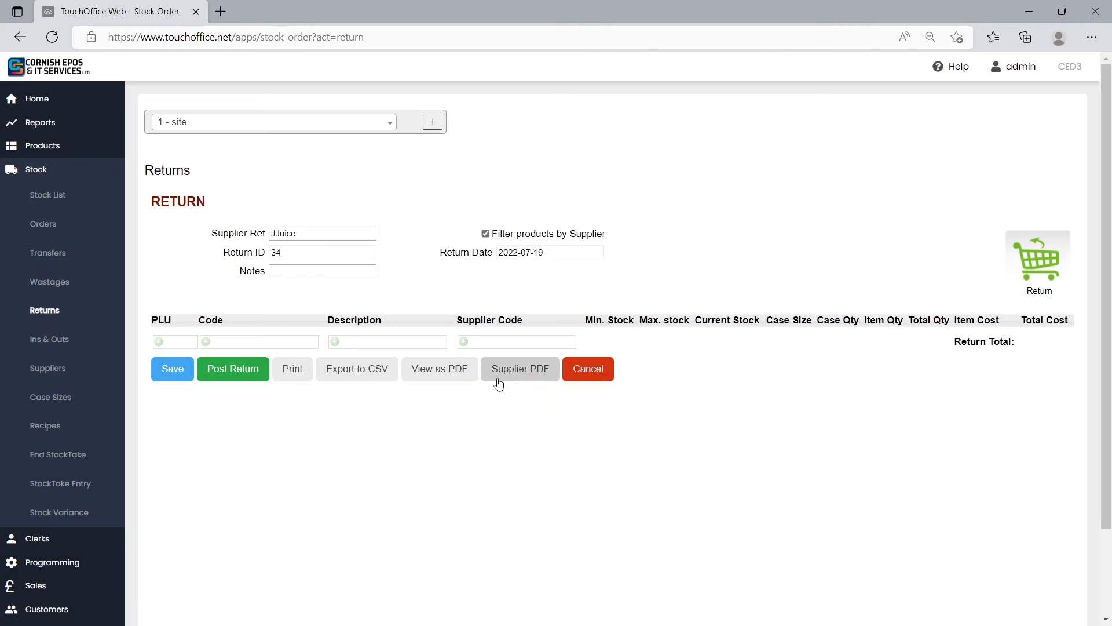
Add apple juice, PLU 2, to the return with a case quantity of 1.
left_click(186, 343)
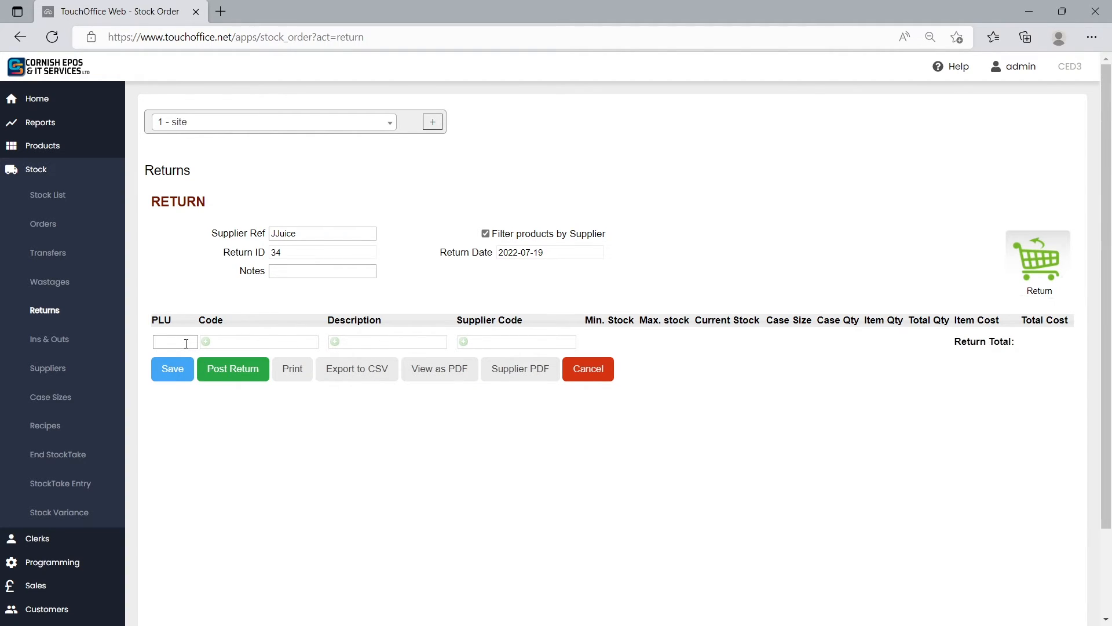
key("Return")
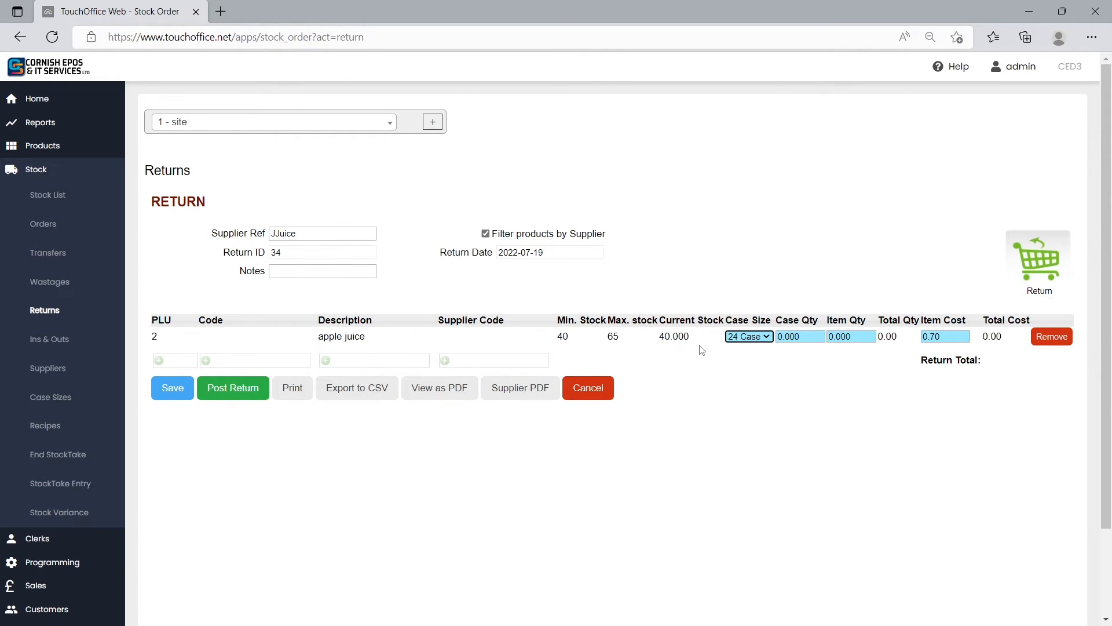
left_click(780, 337)
type("1")
Post the apple juice return and open the posted record to check its current stock.
left_click(262, 389)
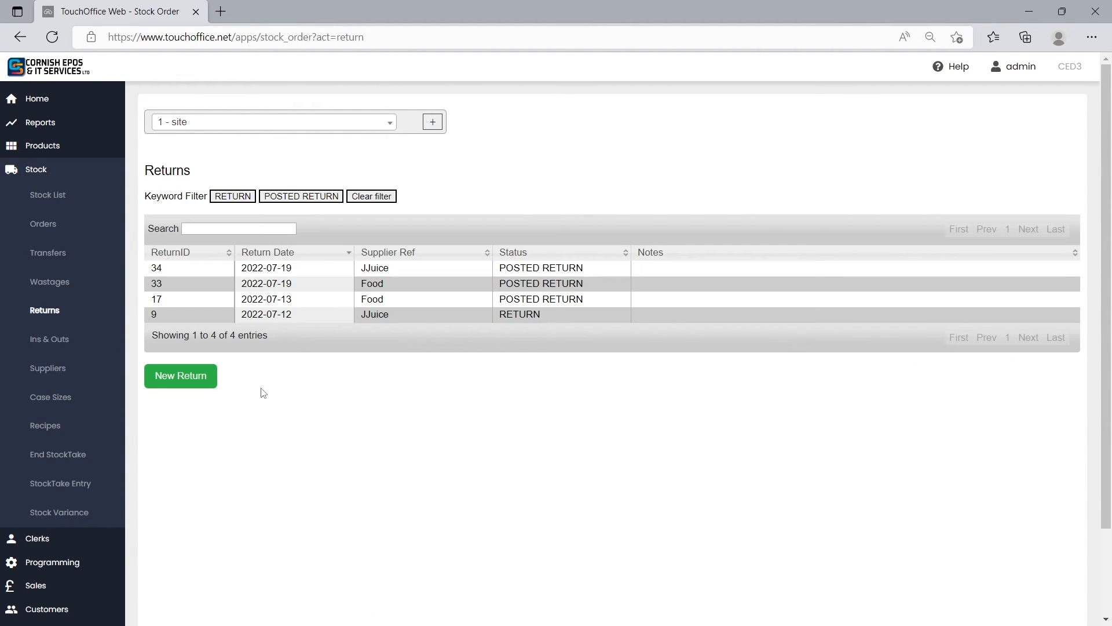
left_click(466, 270)
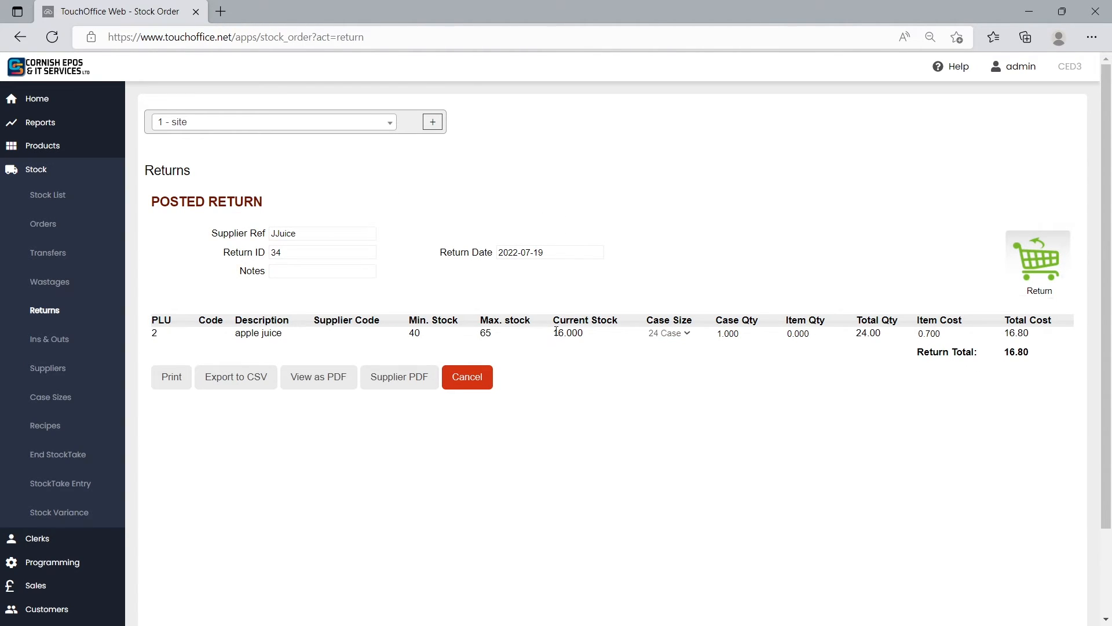
left_click_drag(554, 335, 585, 334)
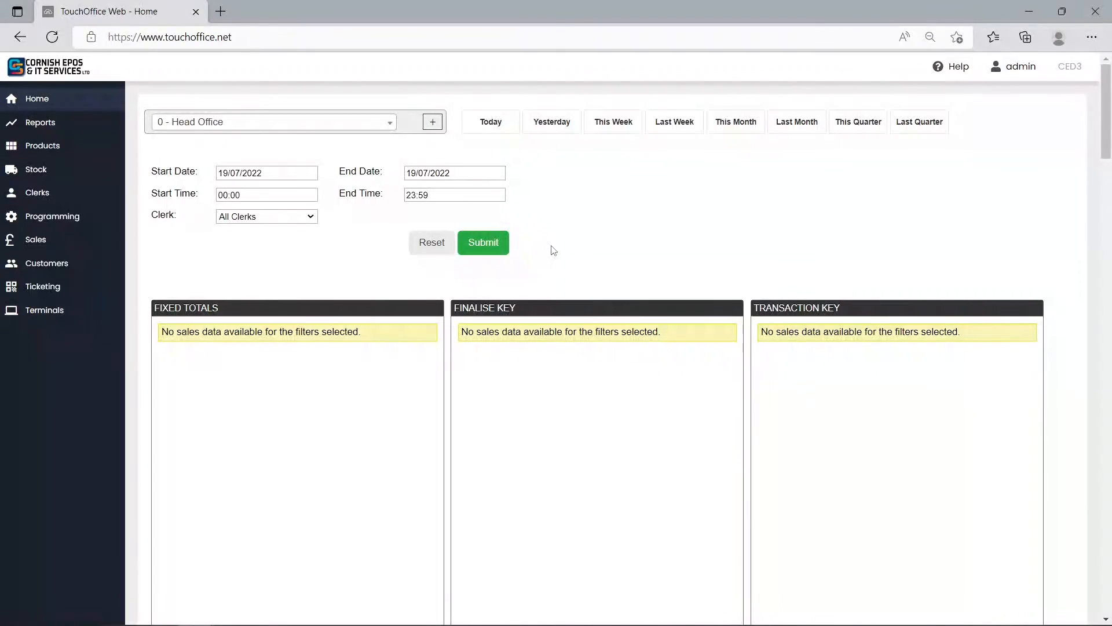
Open the stock Ins & Outs for the site "1 - site".
left_click(58, 168)
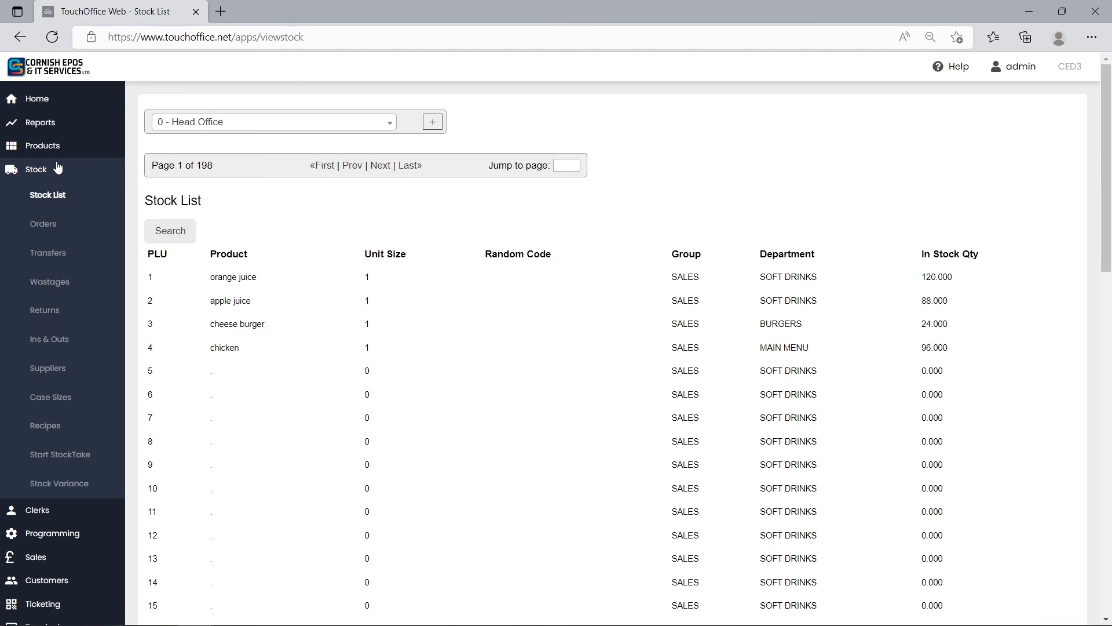
left_click(67, 343)
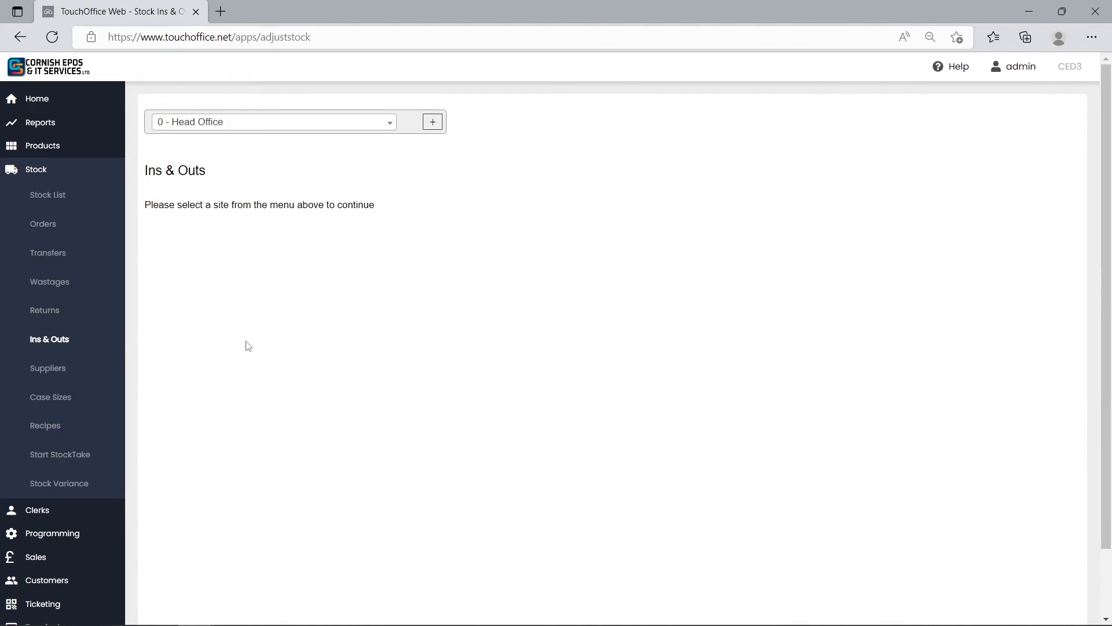
left_click(315, 130)
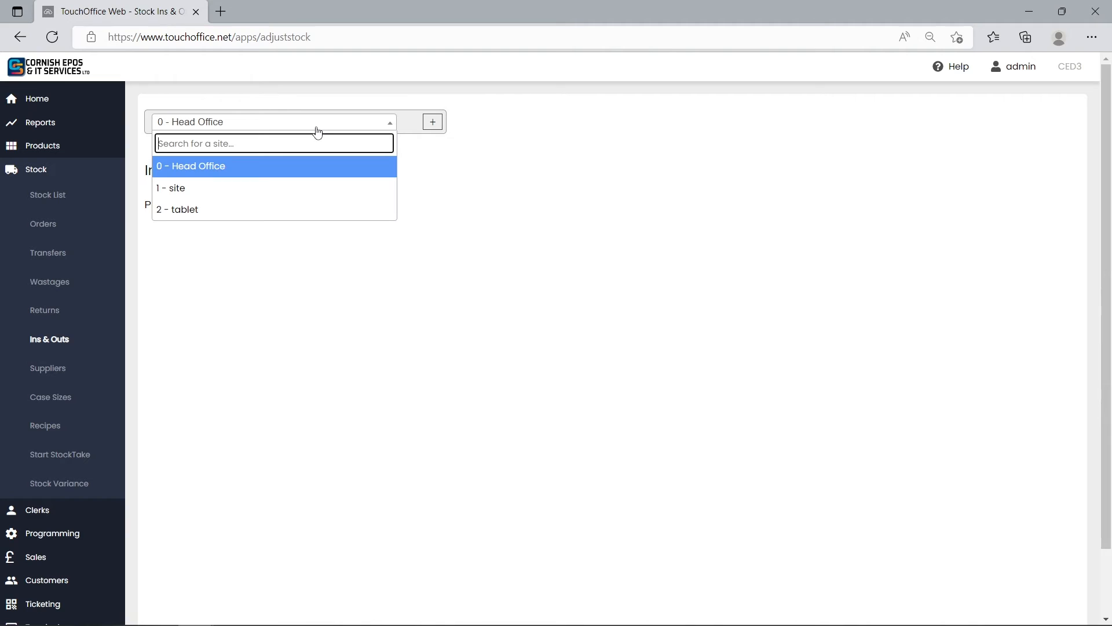
left_click(293, 187)
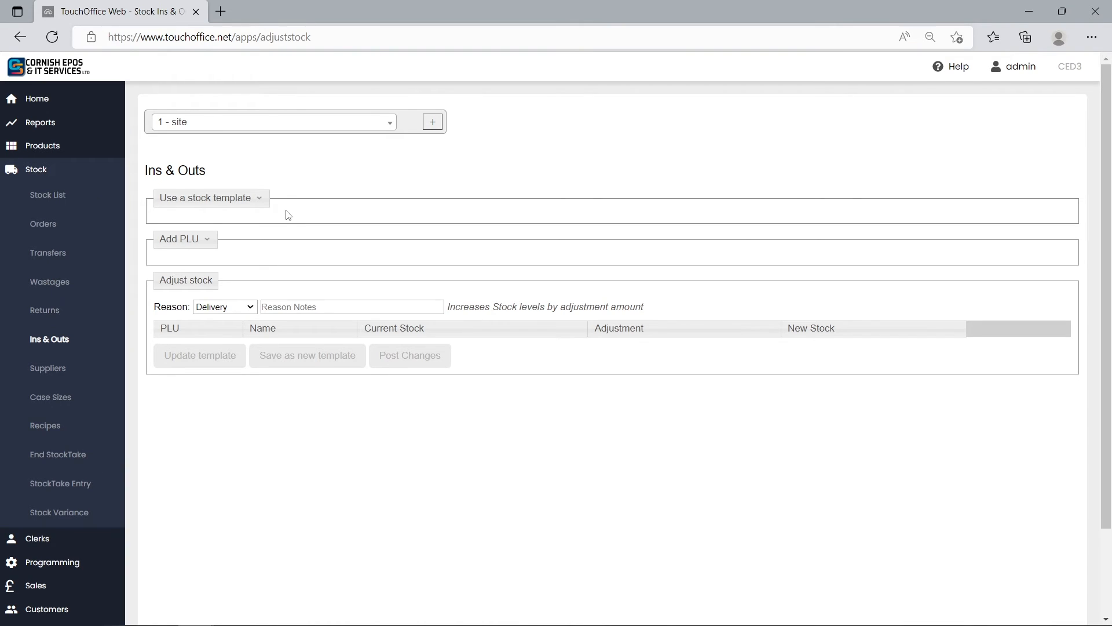
Find PLU 3 and add the cheese burger to the stock adjustment list.
left_click(210, 248)
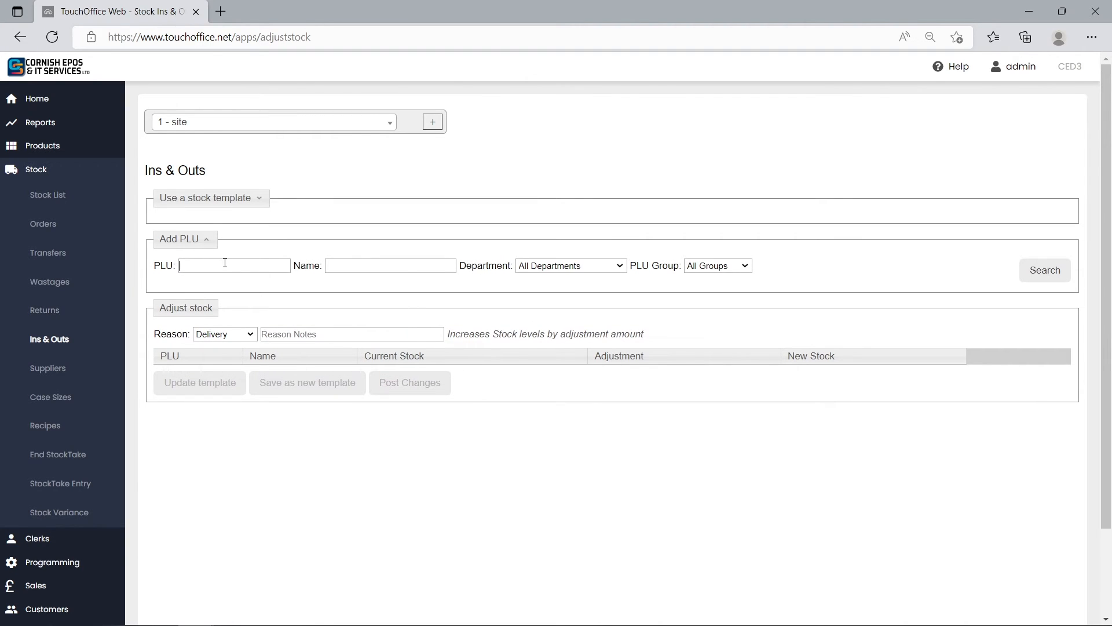
left_click(225, 262)
type("3")
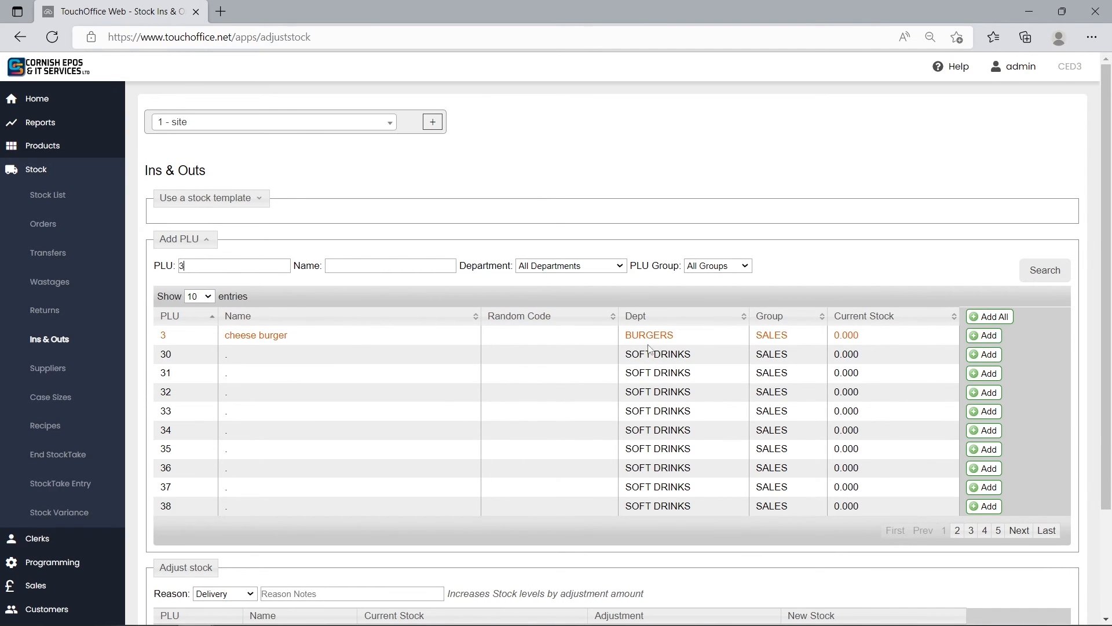
left_click(985, 336)
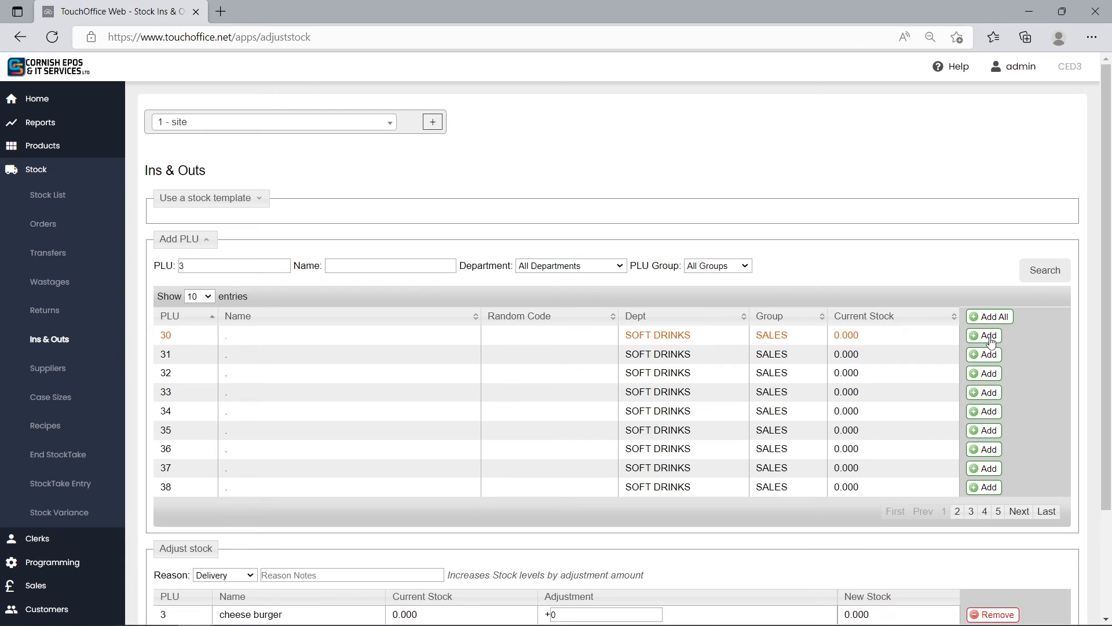
Keep Delivery as the adjustment reason, fill in the cheese burger's adjustment amount and post the changes.
scroll(852, 315, "down", 2)
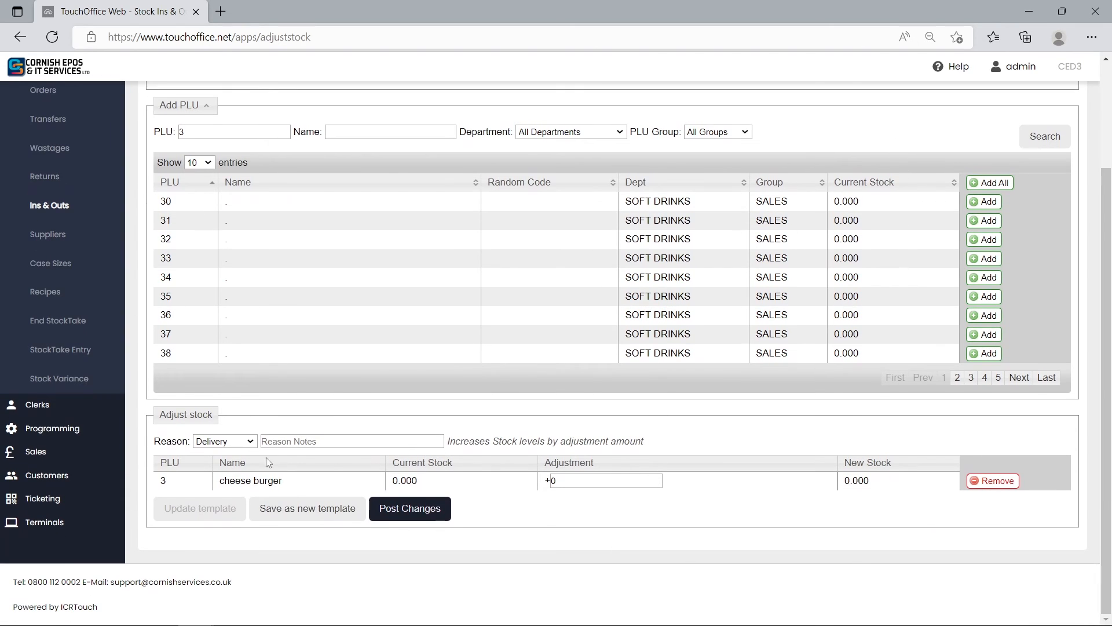
left_click(232, 443)
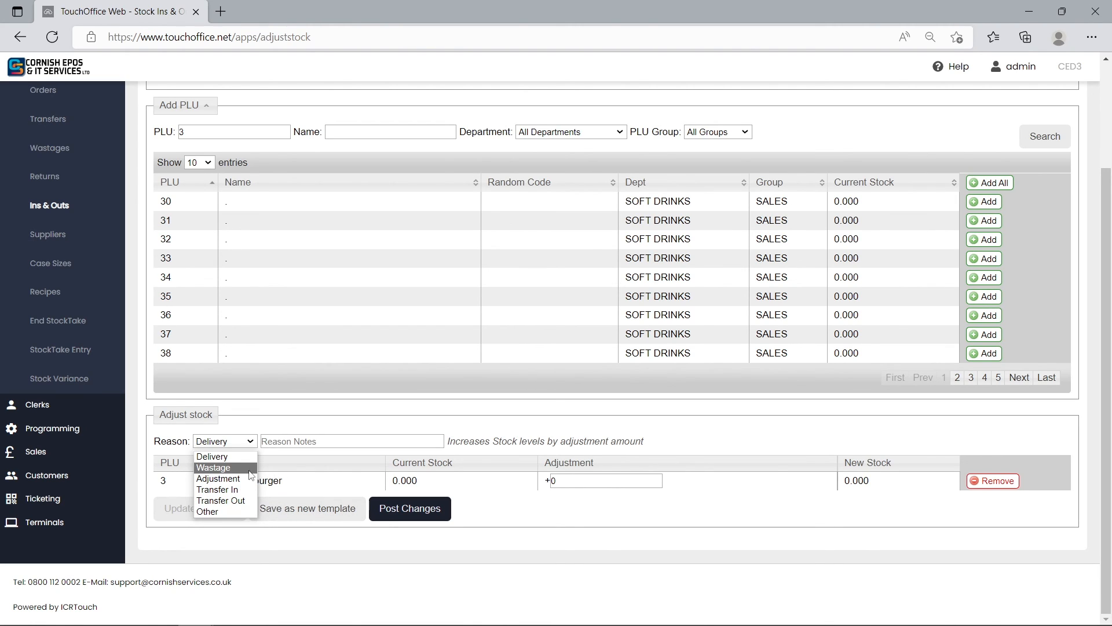
left_click(235, 458)
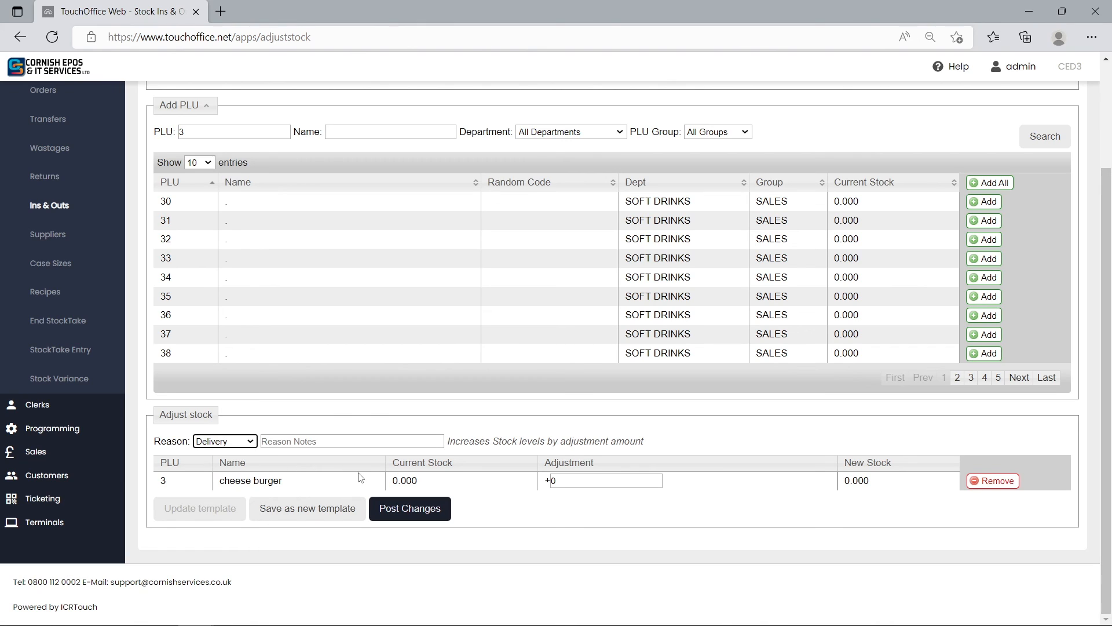
left_click(551, 481)
left_click(410, 509)
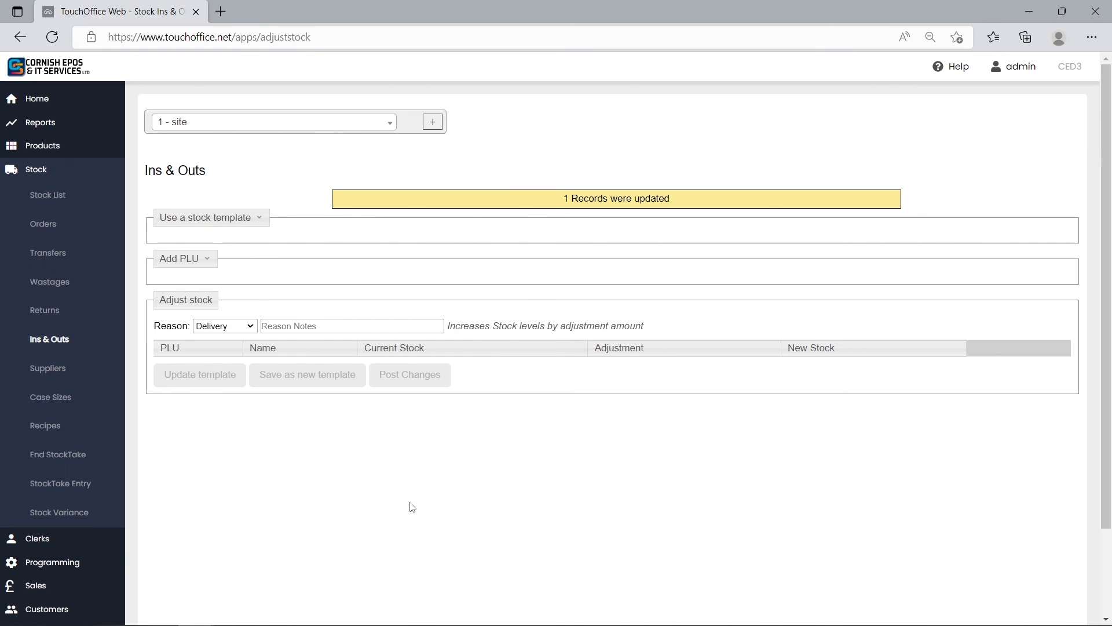